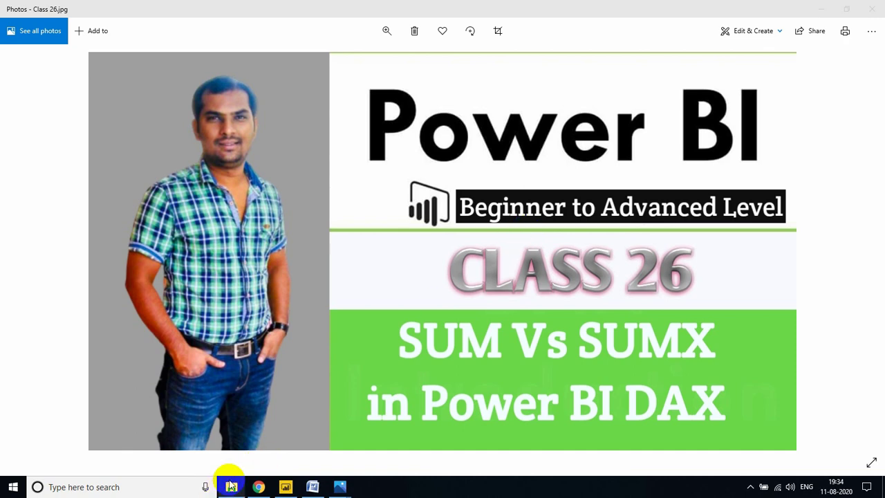
Step: Bring the Class 26 Word document on SUM versus SUMX to the front
click(313, 487)
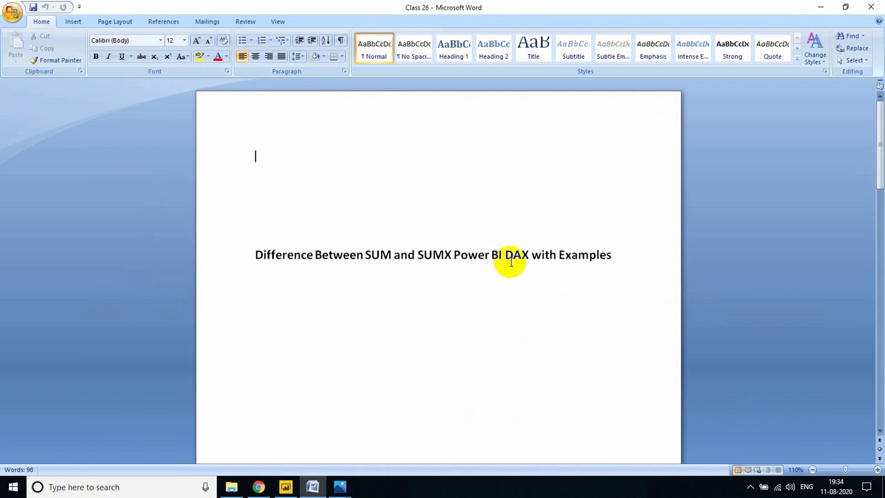
Step: In Chrome, search Google for 'sum in power bi' to reach the SUM DAX reference
mouse_move(269, 486)
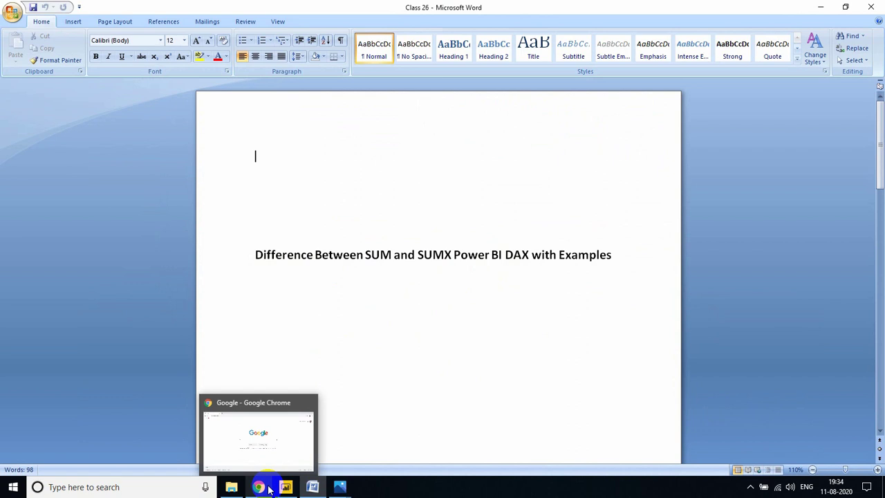
click(258, 450)
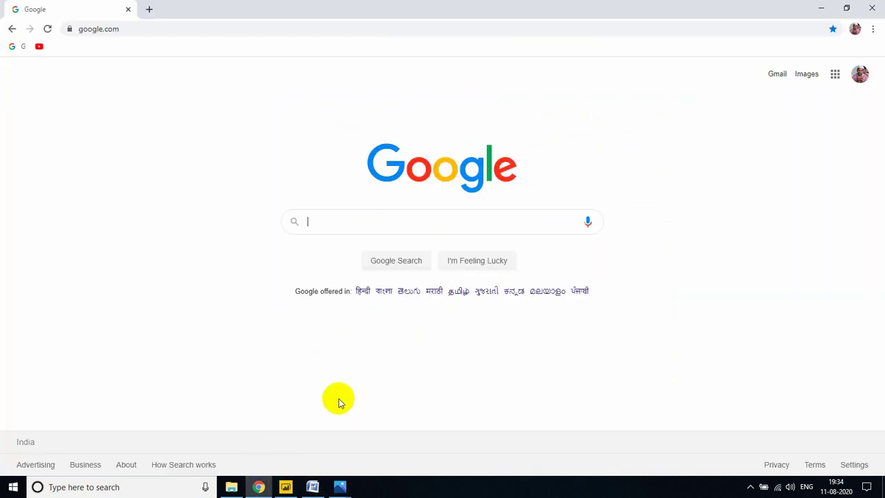
text(sum)
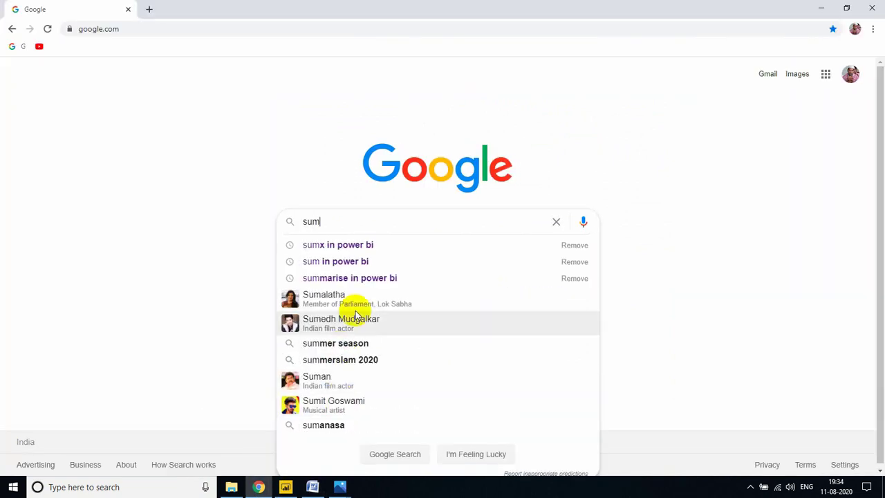
click(367, 261)
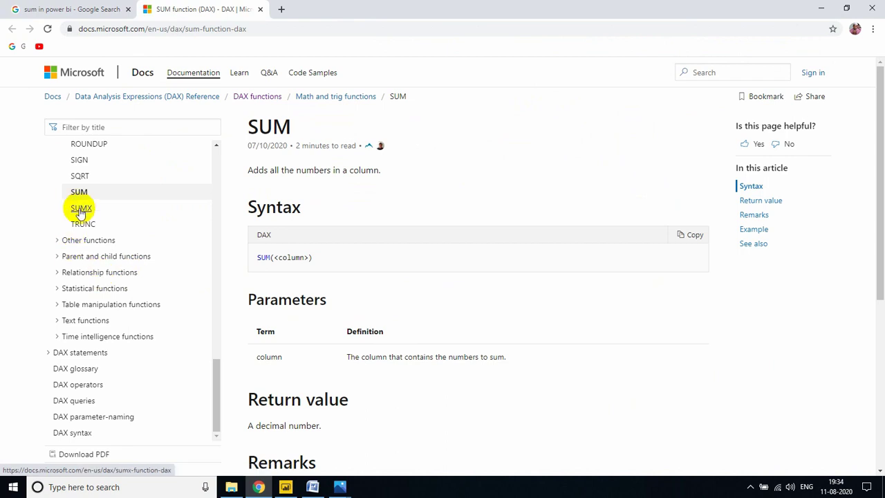
Step: Open the SUMX reference in a new tab, return to SUM, then show the blank Power BI report
middle_click(80, 209)
click(342, 8)
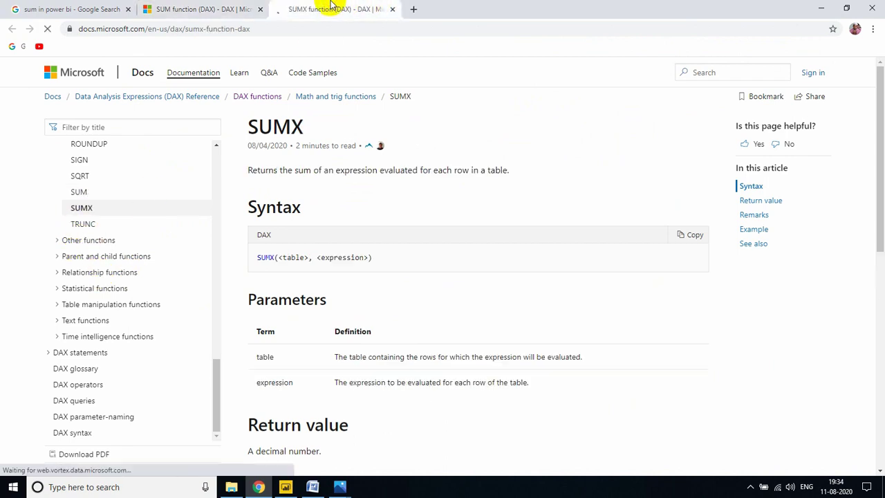
click(206, 7)
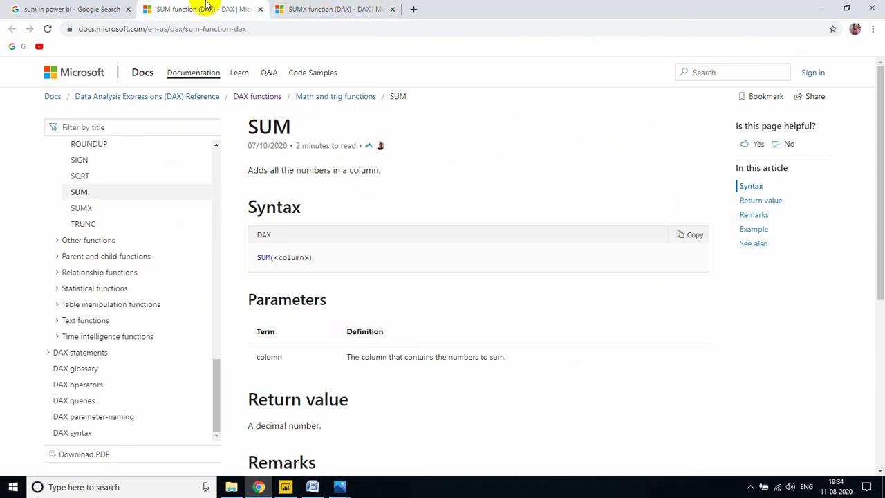
mouse_move(285, 487)
click(283, 448)
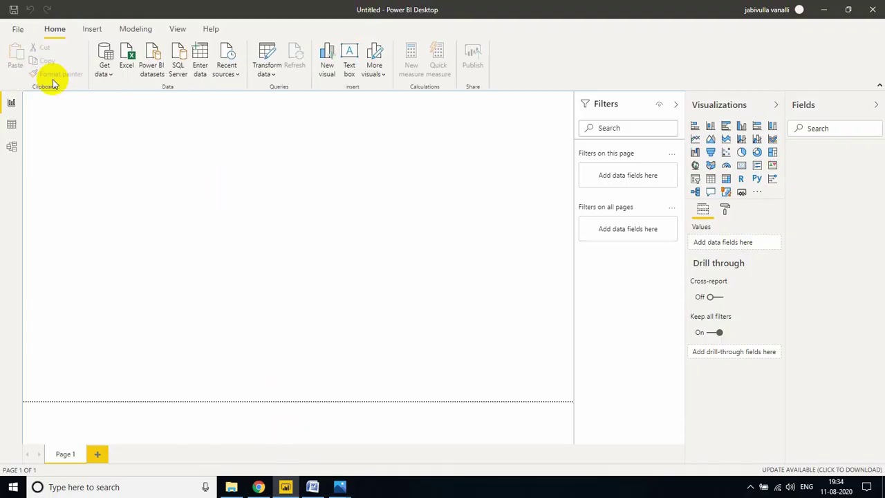
Step: Import the Product sheet from Product.xlsx in Sample Data for Practice via Home > Excel
click(126, 69)
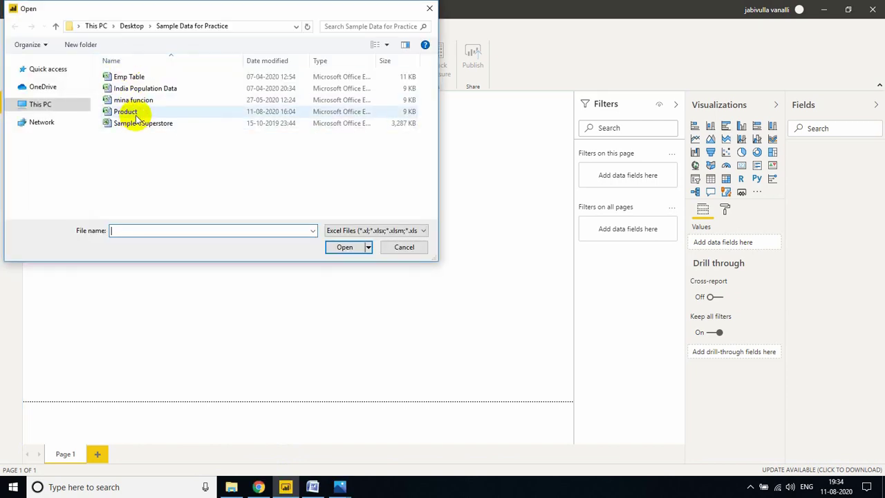
click(136, 112)
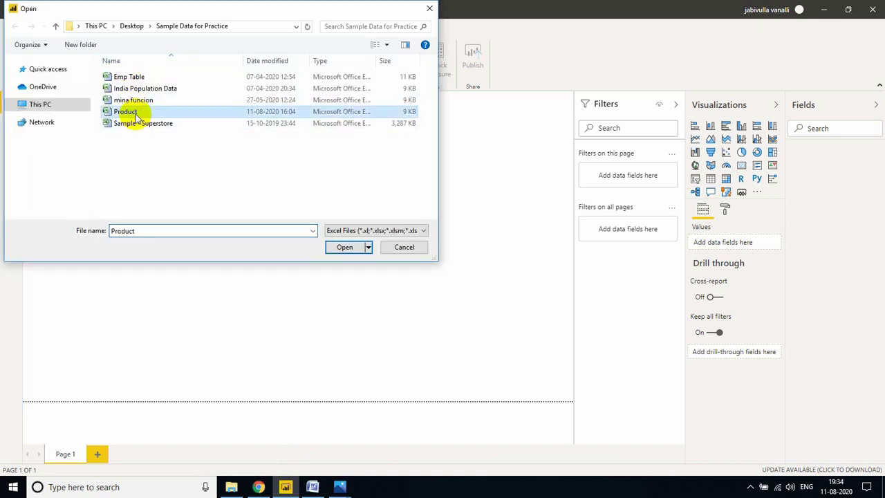
click(345, 246)
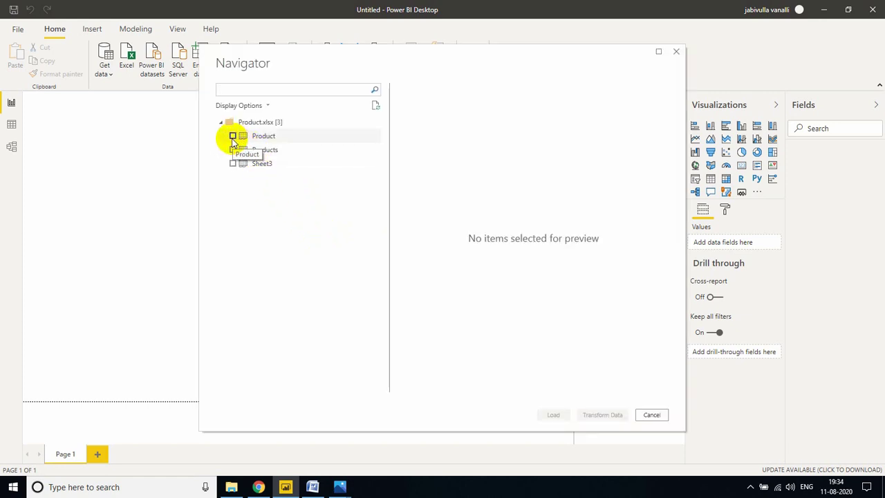
click(233, 136)
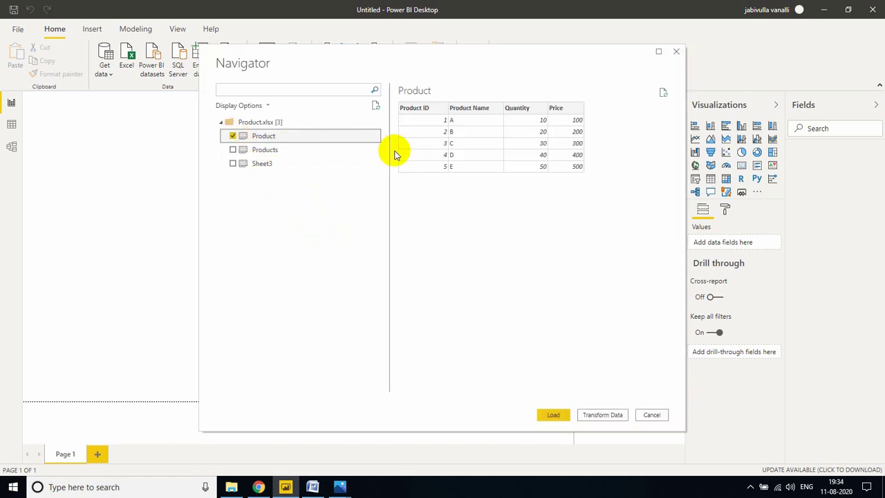
click(552, 414)
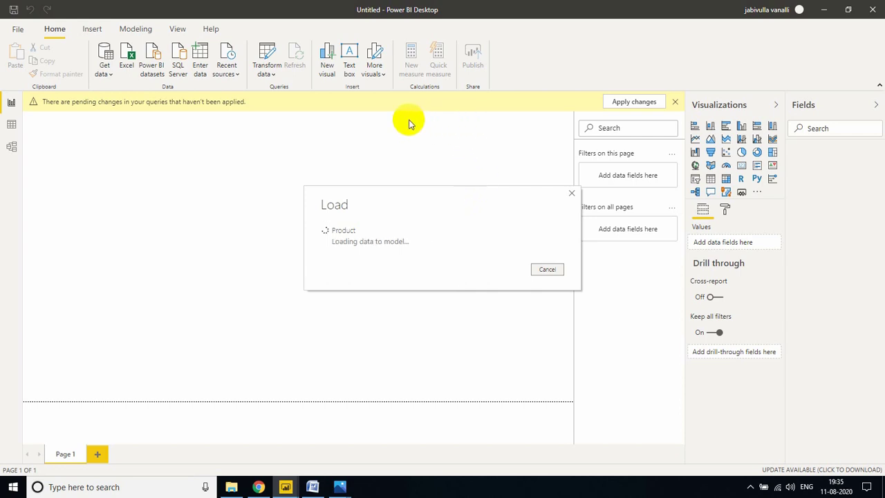
Step: Switch to Data view to display the Product table and select its Price column
click(11, 125)
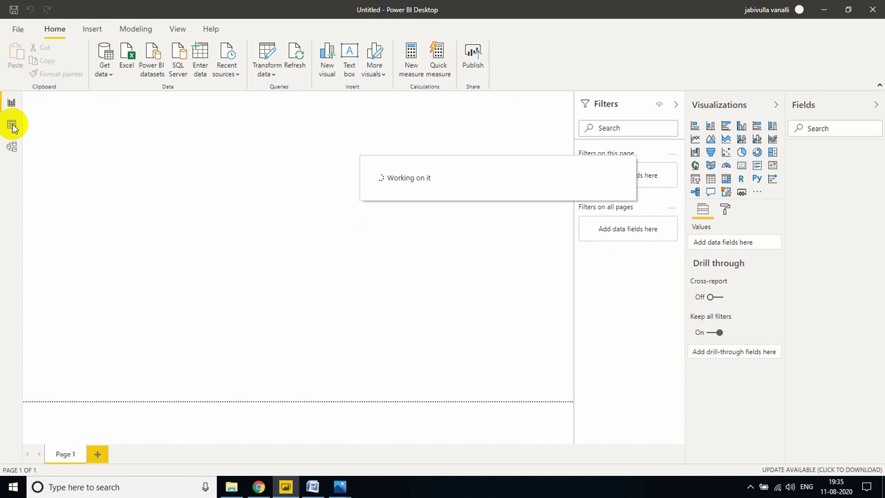
click(12, 125)
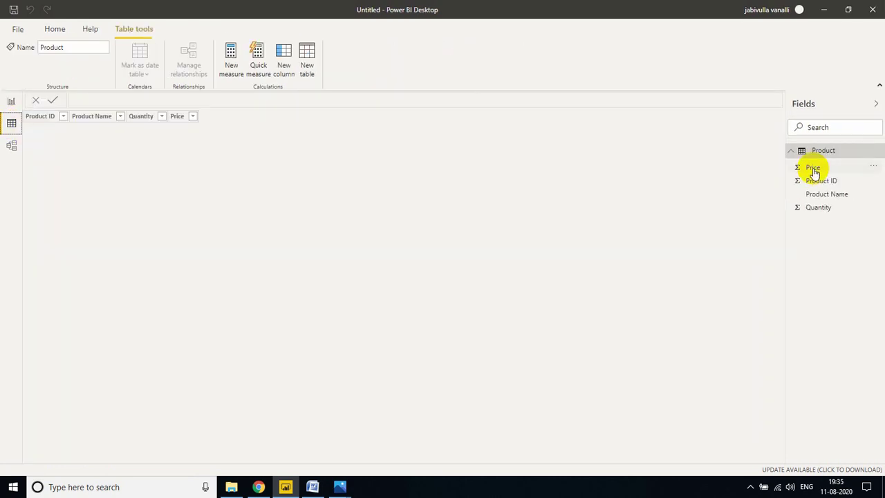
click(813, 168)
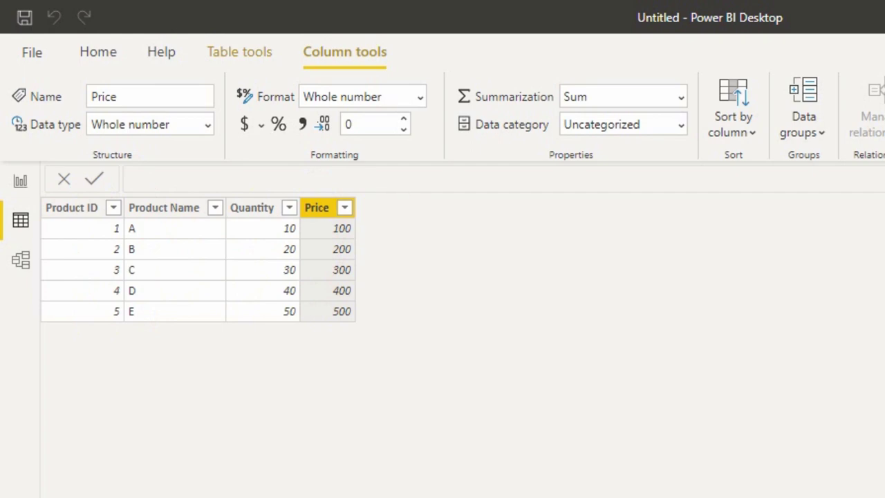
key(alt+Tab)
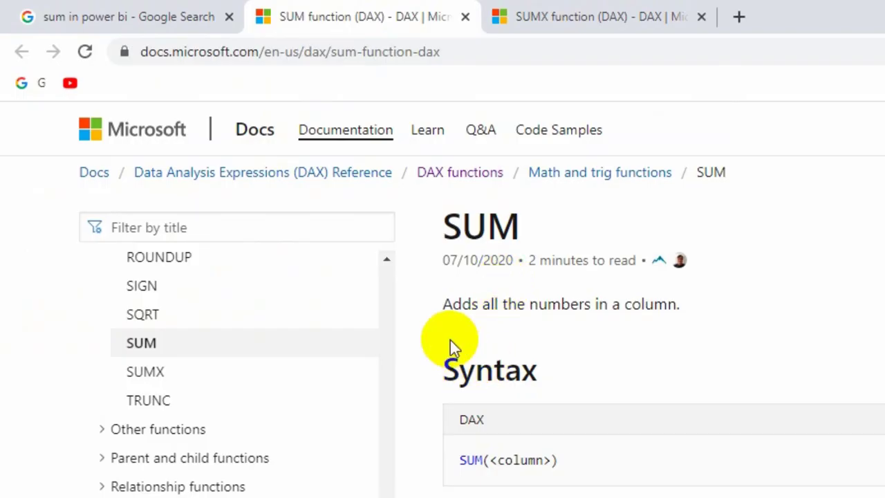
drag(439, 231, 515, 235)
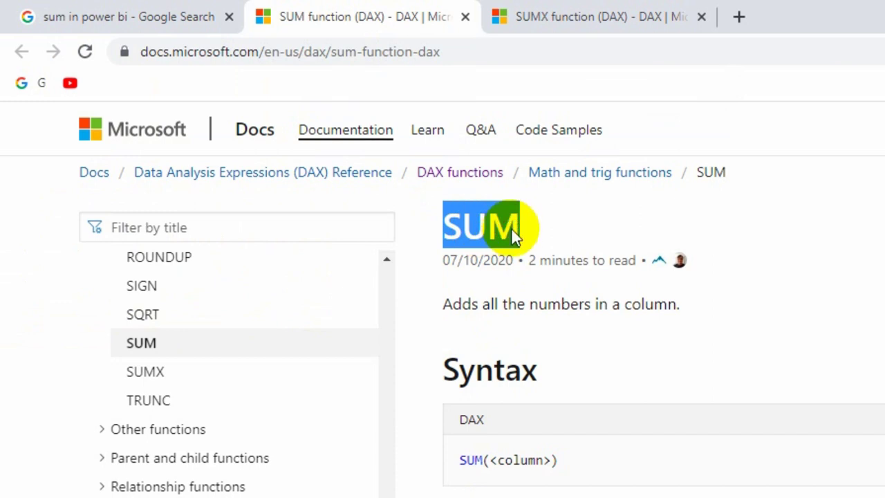
drag(446, 302, 693, 306)
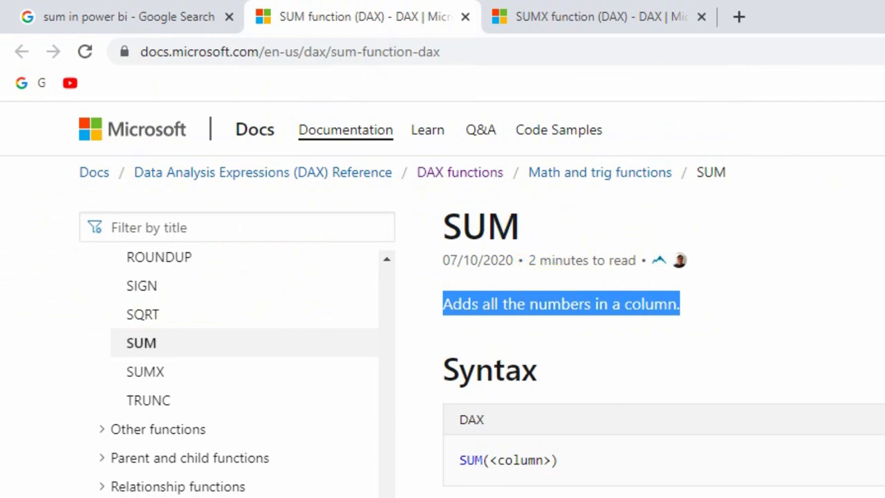
scroll(622, 311, down, 3)
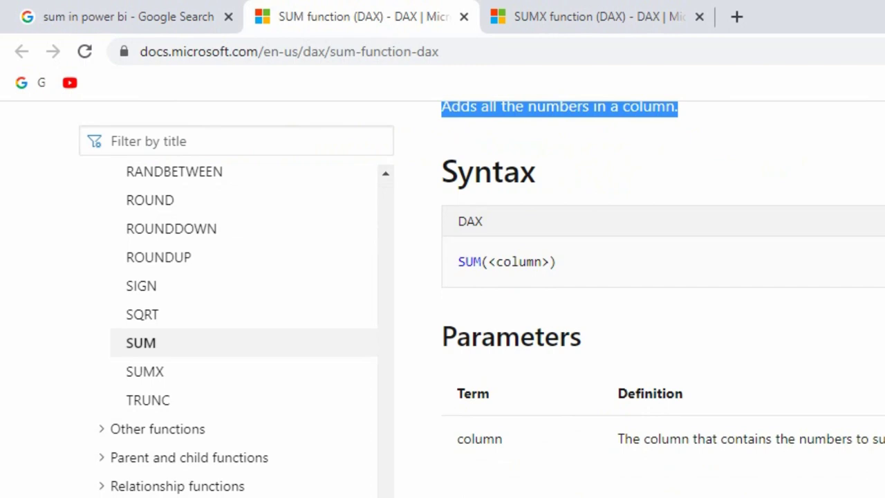
drag(350, 442, 407, 372)
scroll(411, 372, down, 2)
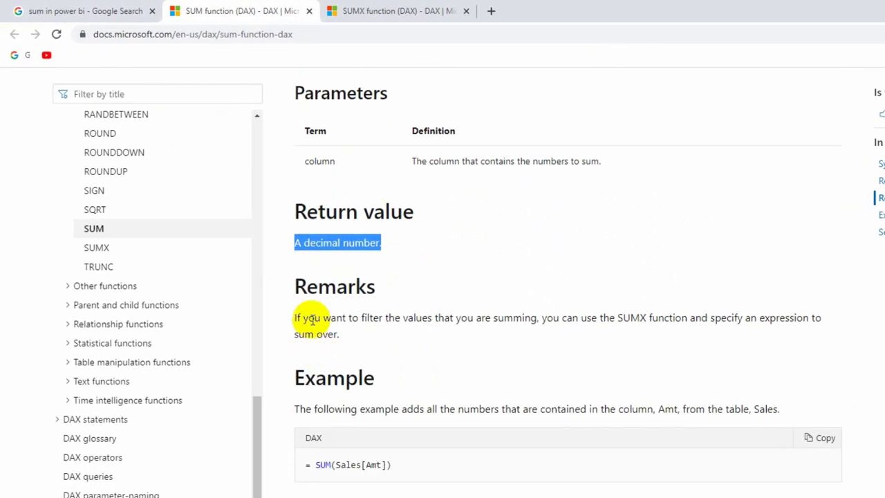
drag(295, 317, 817, 320)
scroll(484, 279, up, 3)
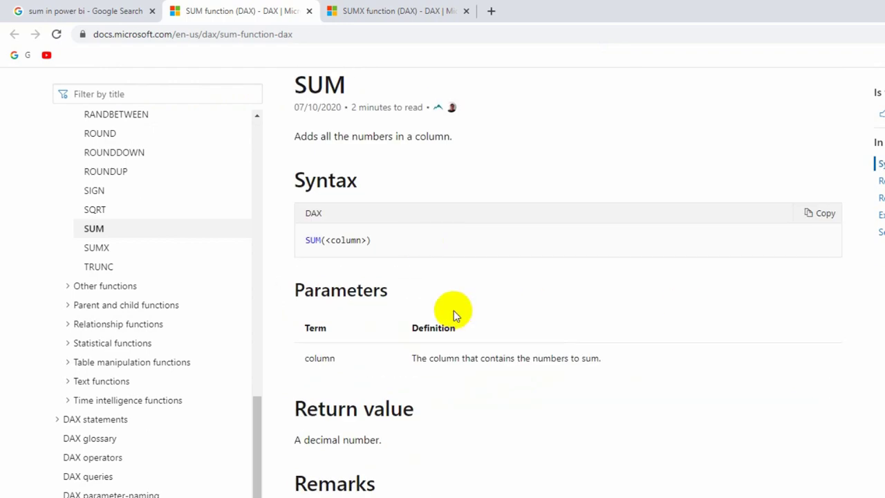
key(alt+Tab)
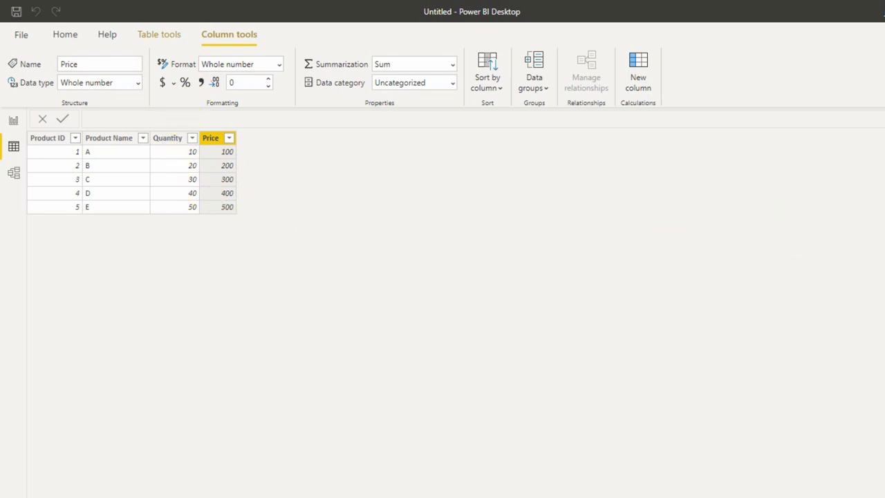
Step: Add a new Product column with the formula Total Quantity = SUM('Product'[Quantity])
right_click(822, 150)
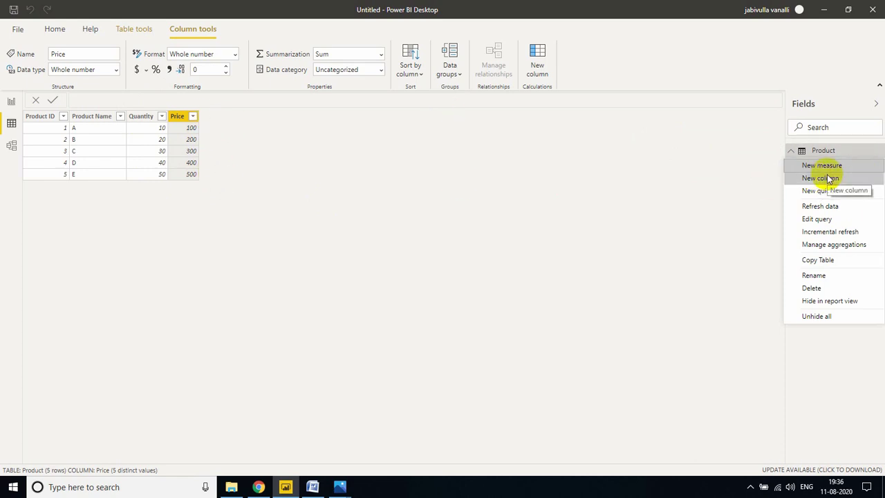
click(828, 179)
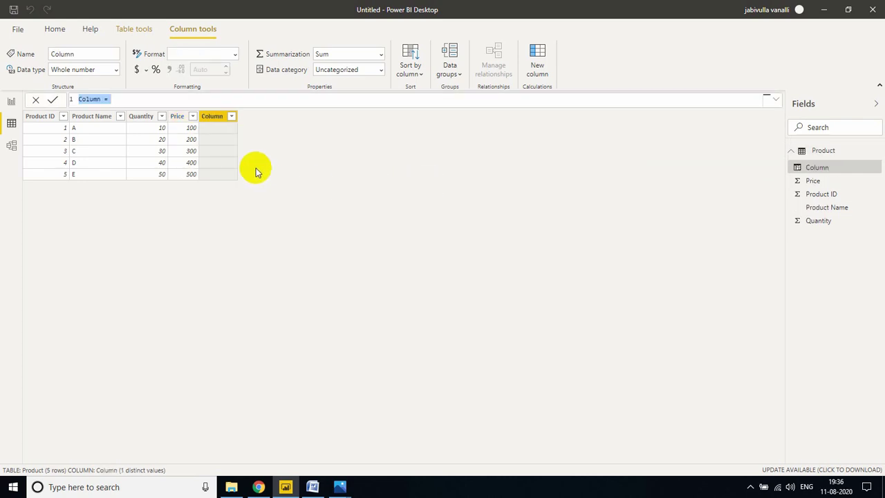
click(127, 98)
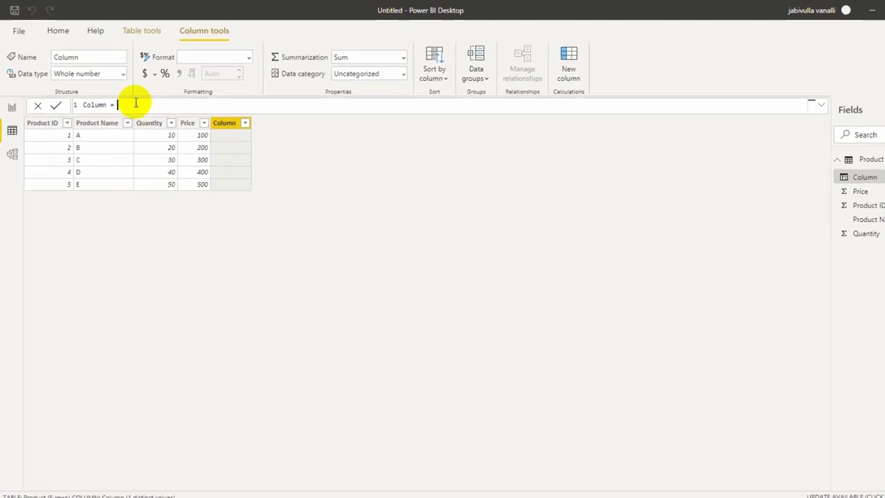
triple_click(83, 106)
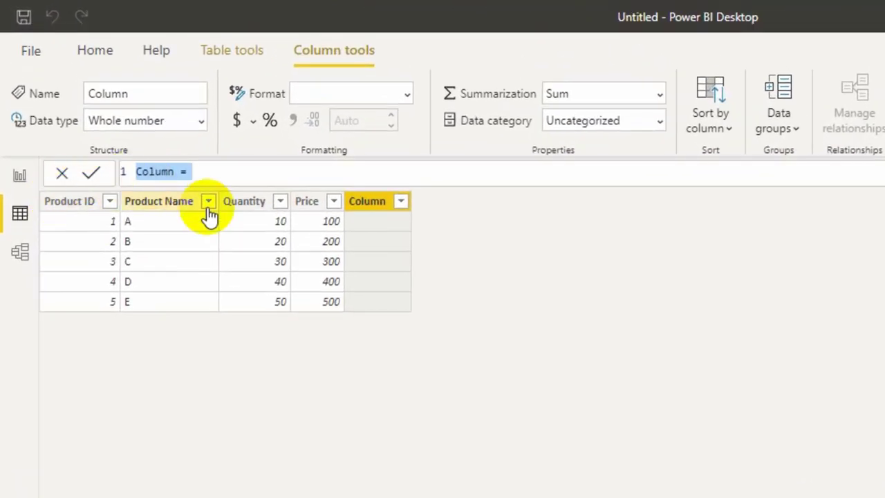
text(T)
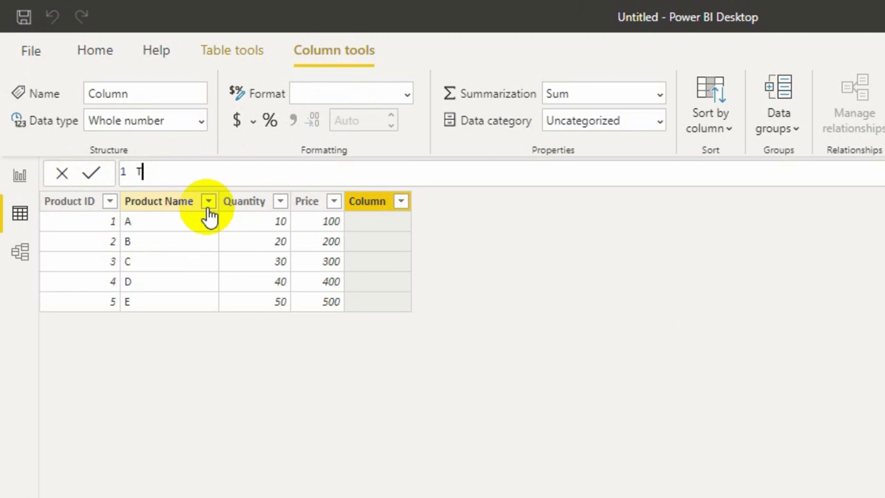
text(otal Quan)
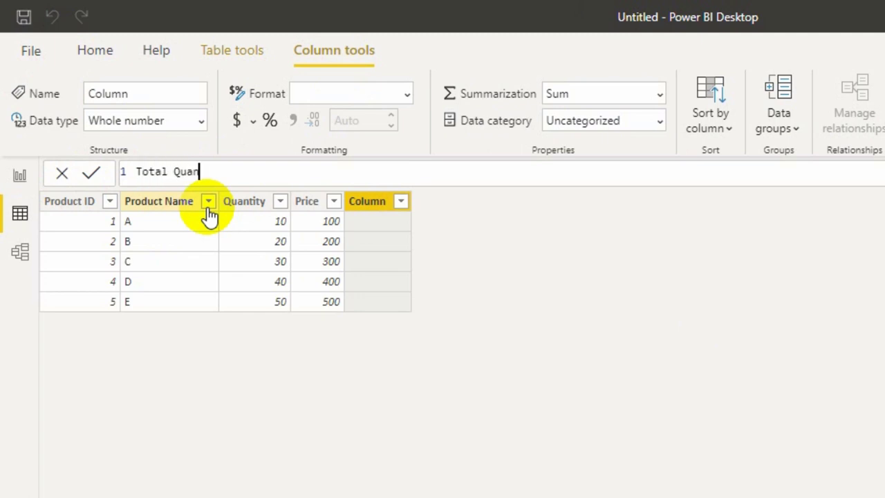
text(tity = sum)
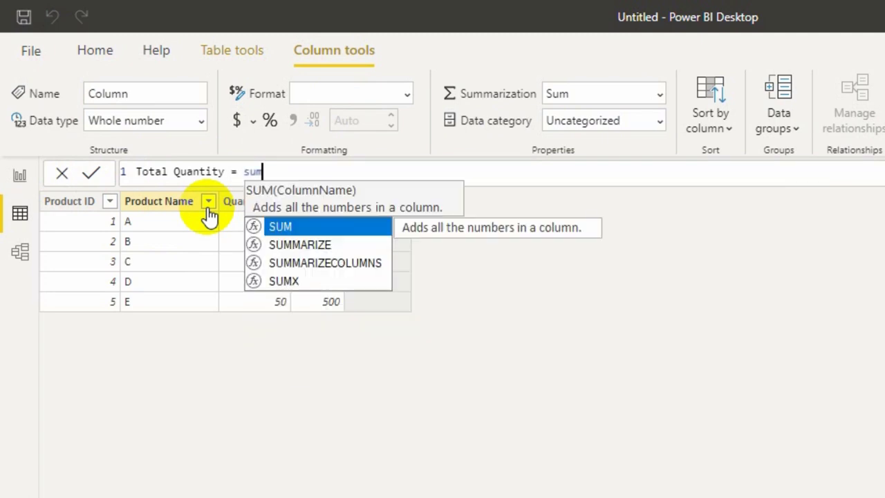
key(Tab)
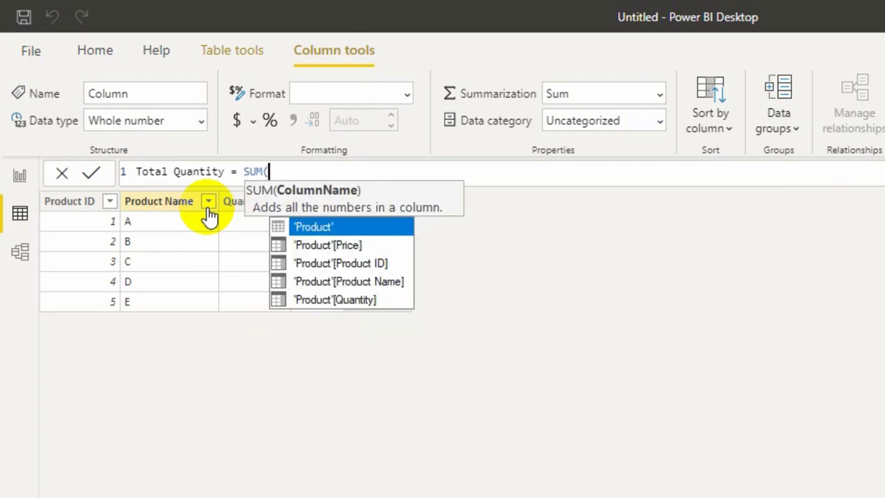
click(324, 301)
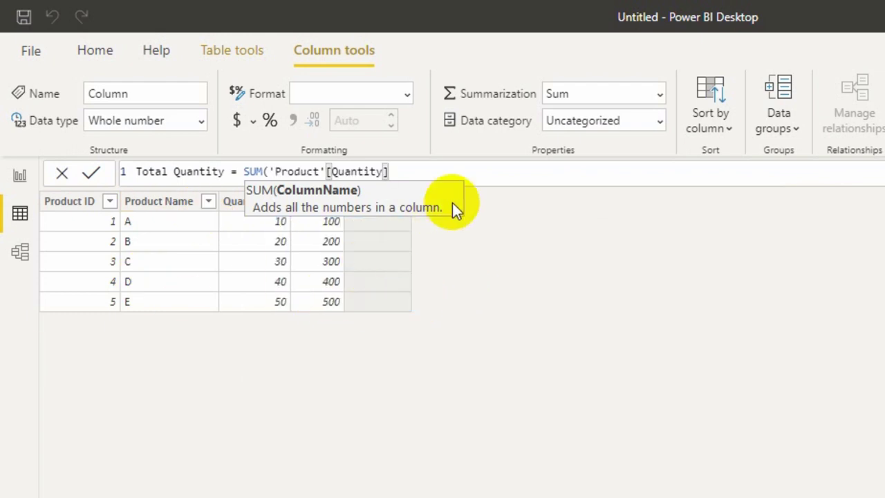
text())
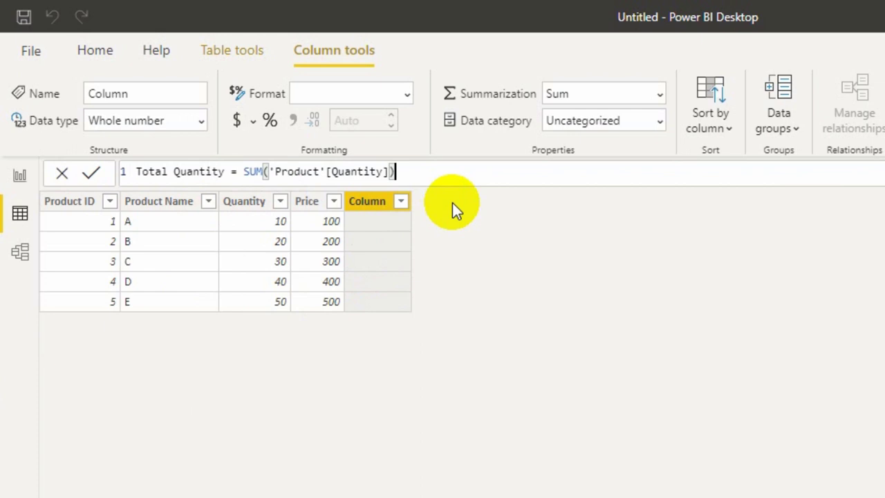
key(Return)
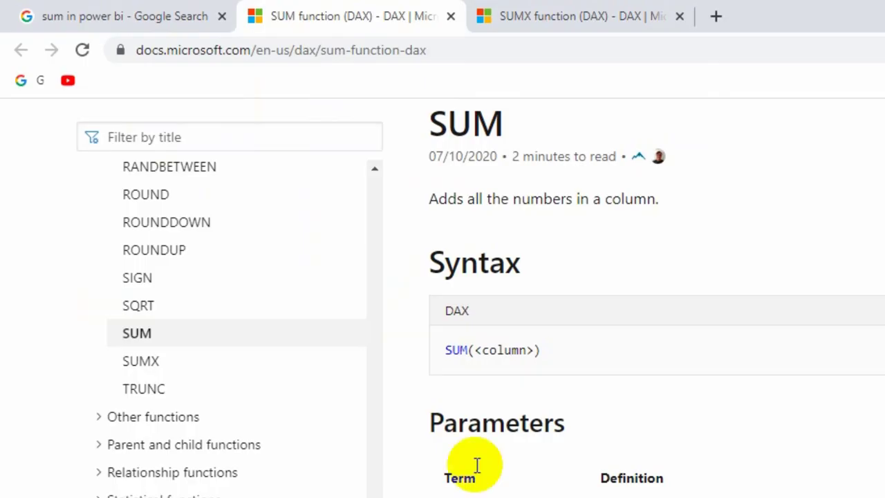
Step: On the SUMX function (DAX) page, highlight its one-line description
click(520, 9)
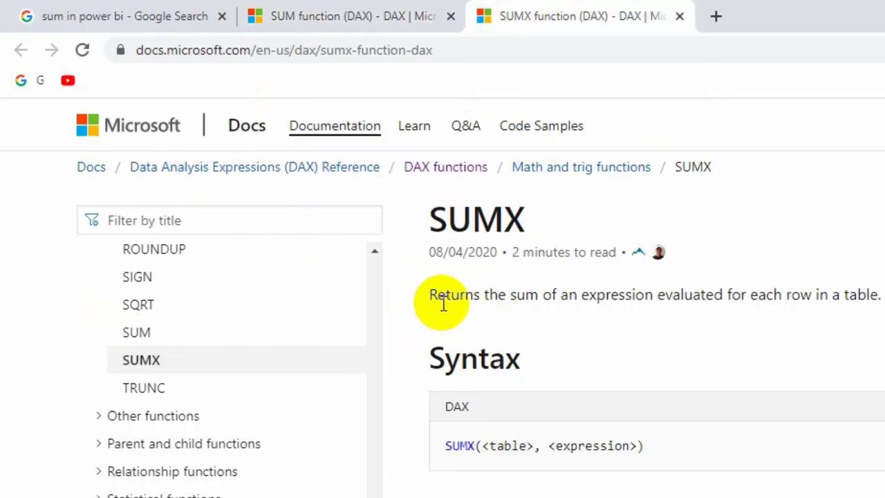
drag(431, 294, 881, 293)
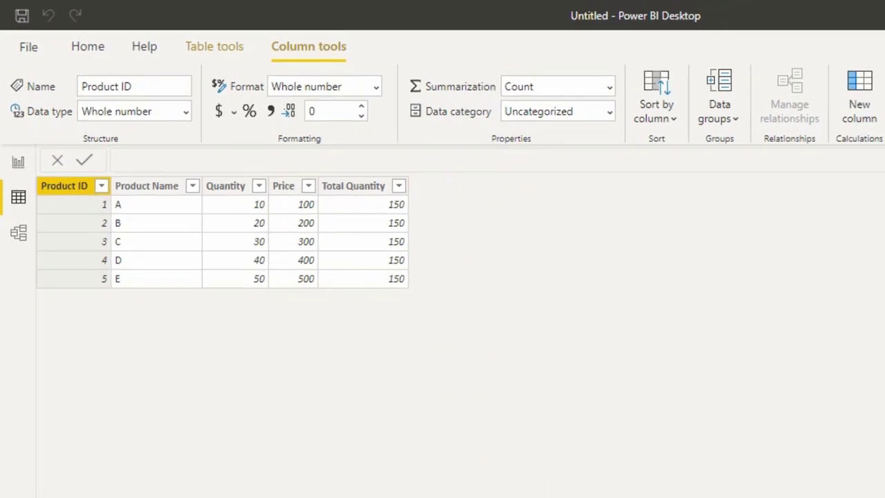
Step: Start a new Product column with SUMX, checking its syntax in the documentation
right_click(824, 150)
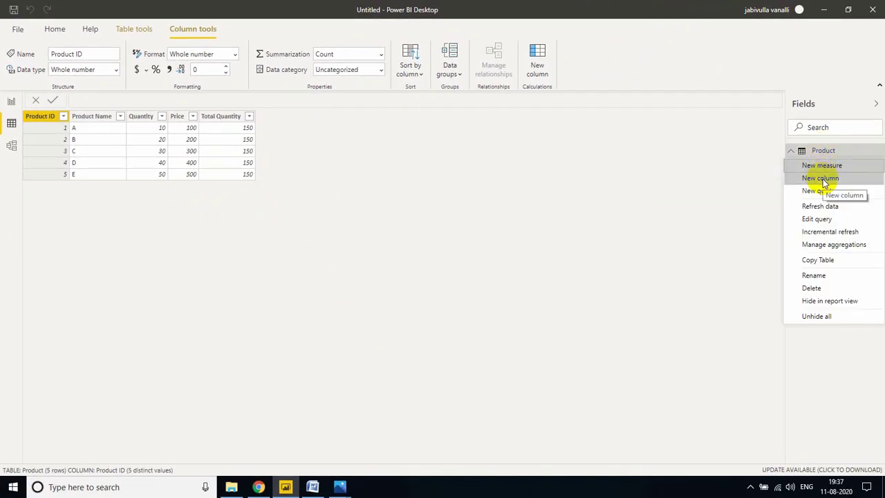
key(Escape)
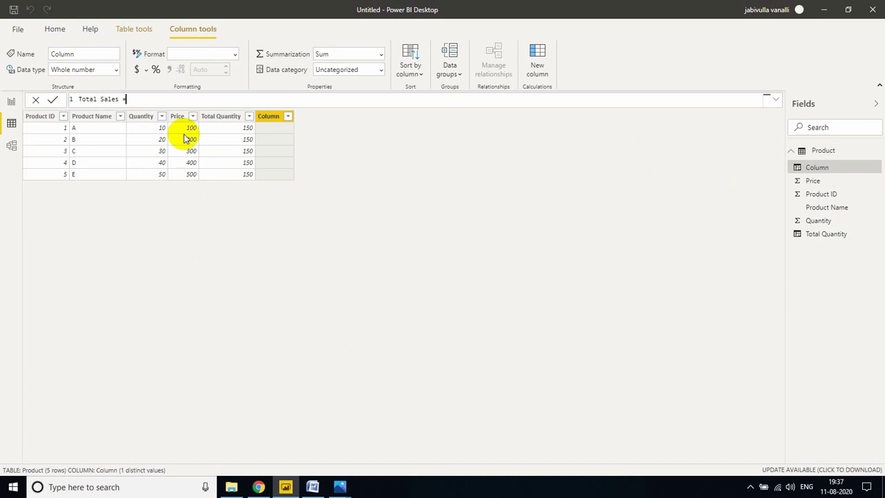
text(sumx)
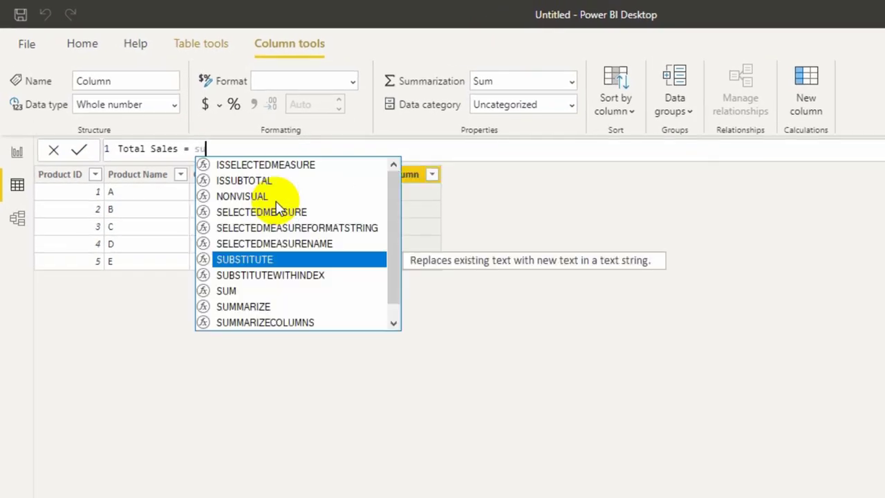
key(Tab)
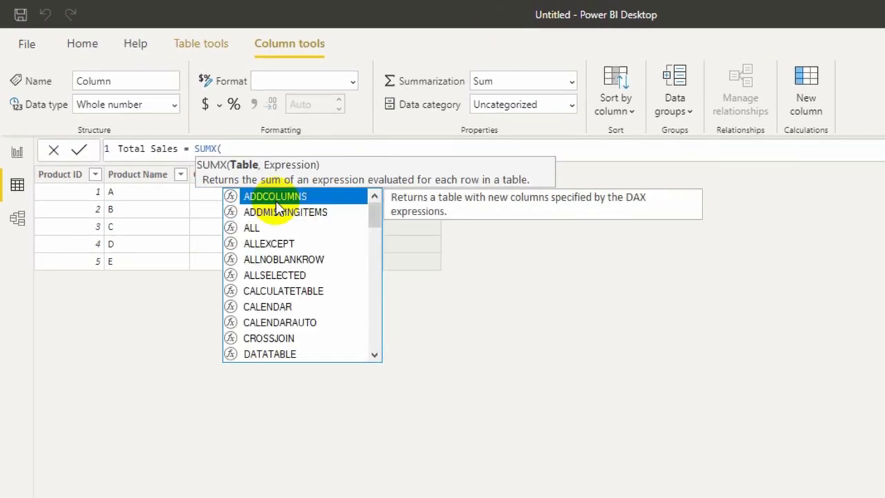
key(alt+Tab)
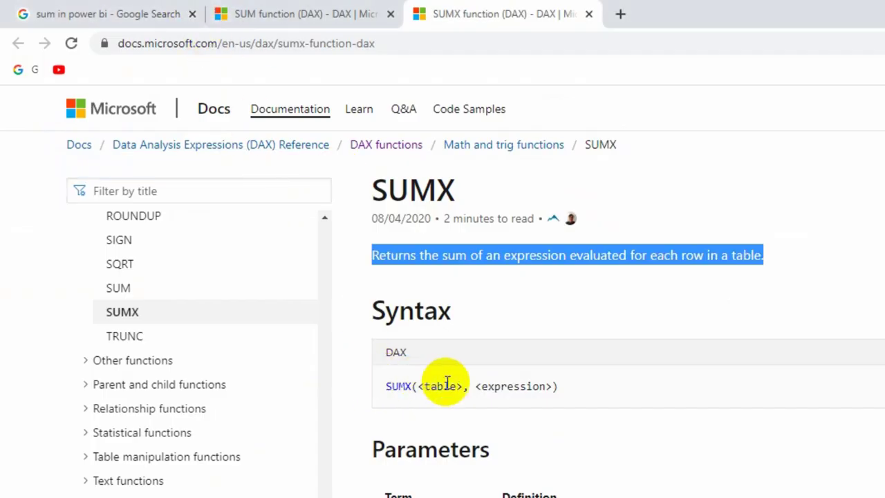
key(alt+Tab)
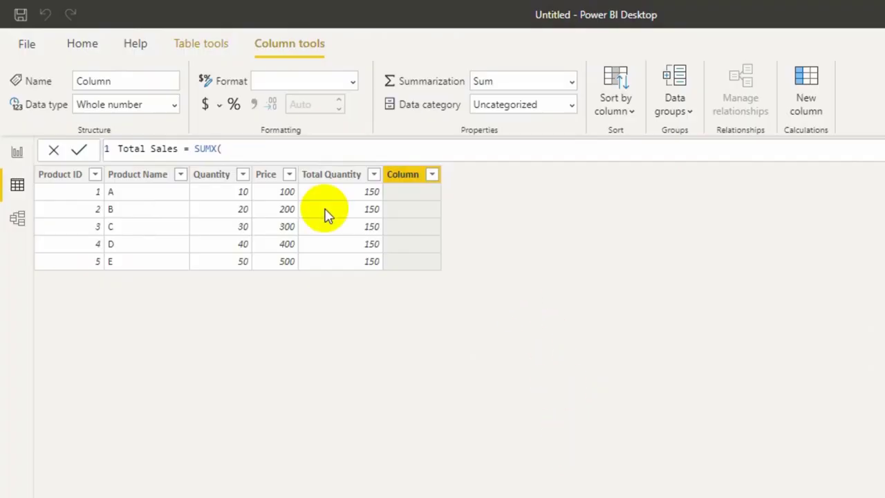
Step: Complete Total Sales = SUMX('Product', 'Product'[Quantity]*'Product'[Price]) and commit it
text(pro)
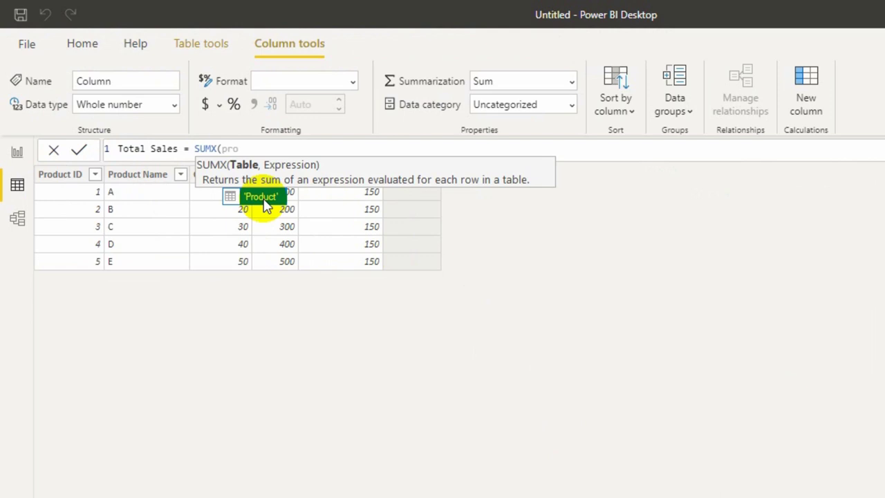
click(263, 199)
text(,)
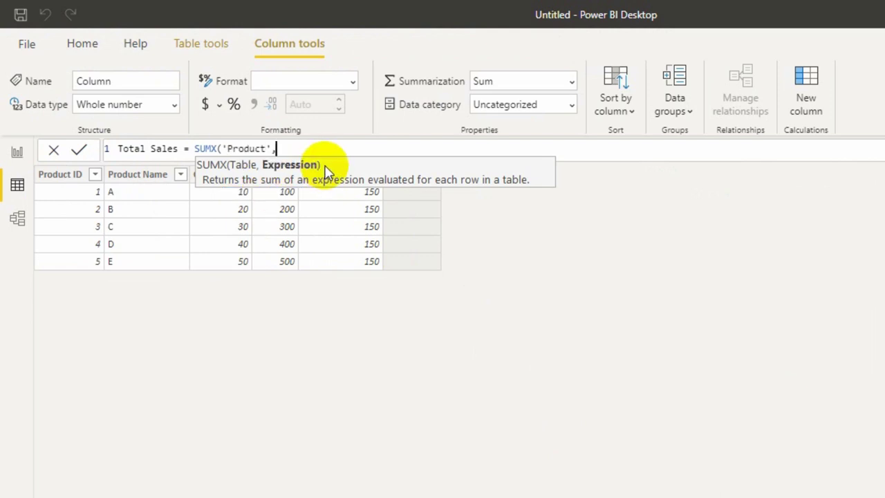
text( qu)
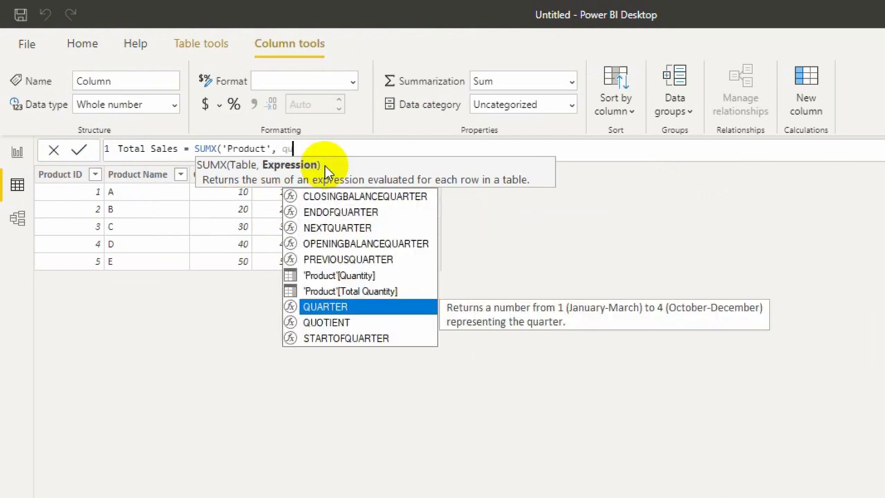
click(339, 275)
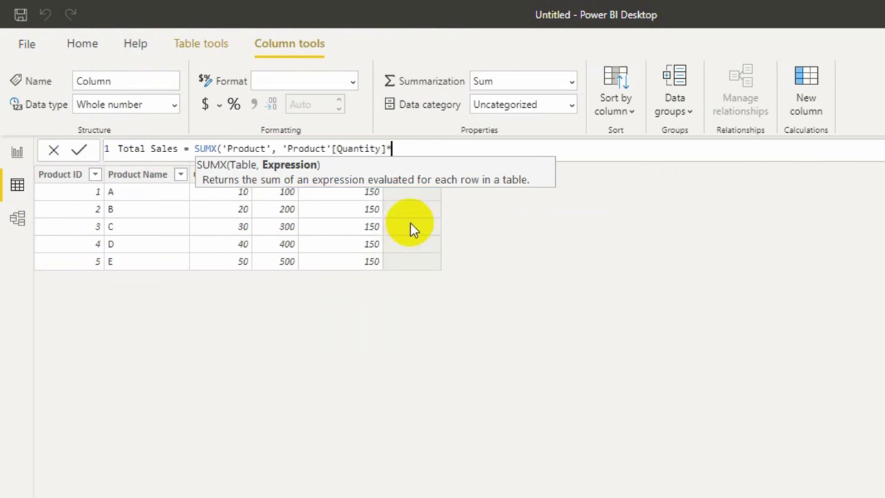
text(*price)
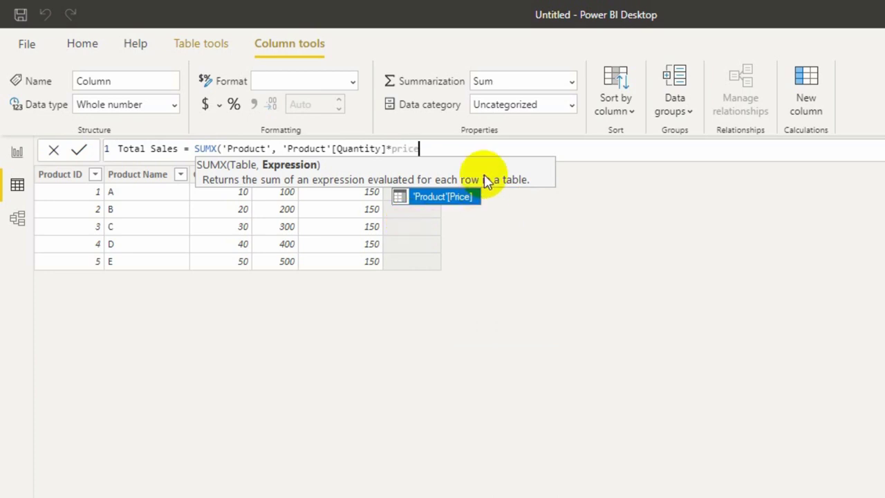
click(455, 196)
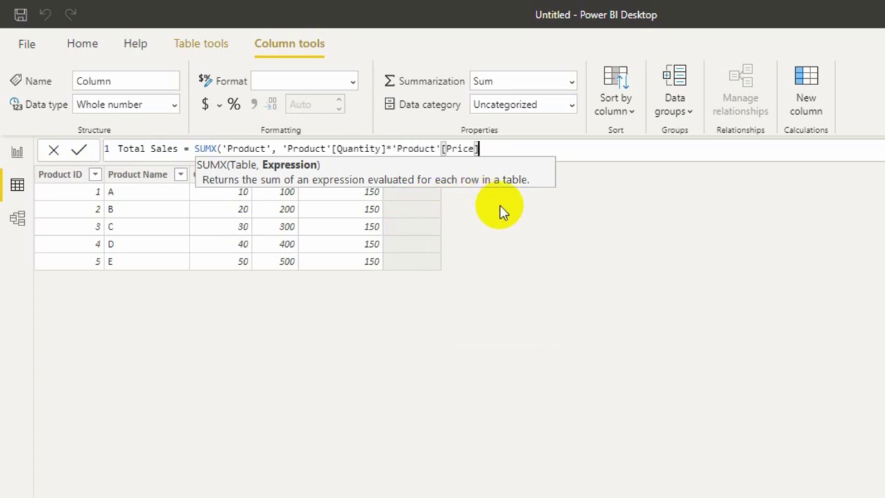
text())
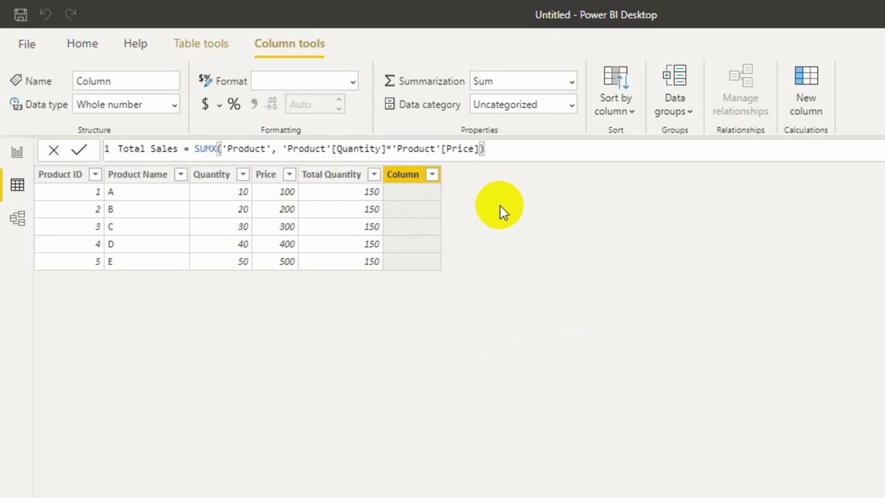
key(Return)
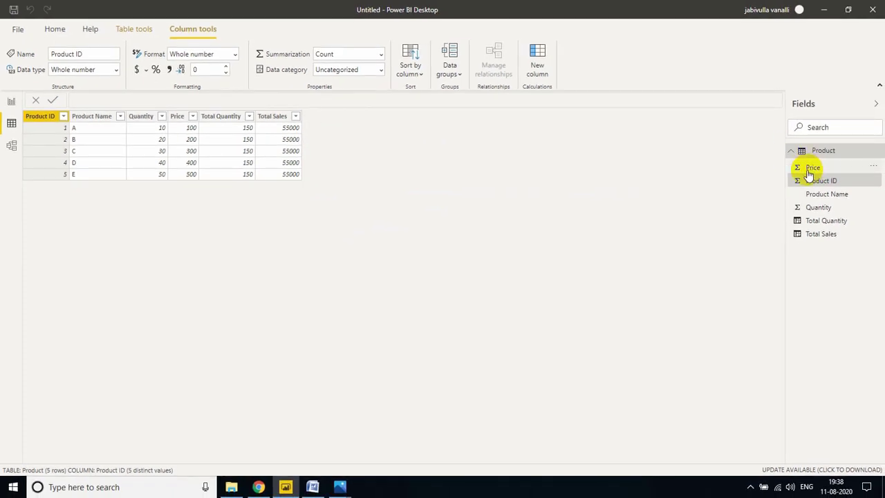
click(788, 152)
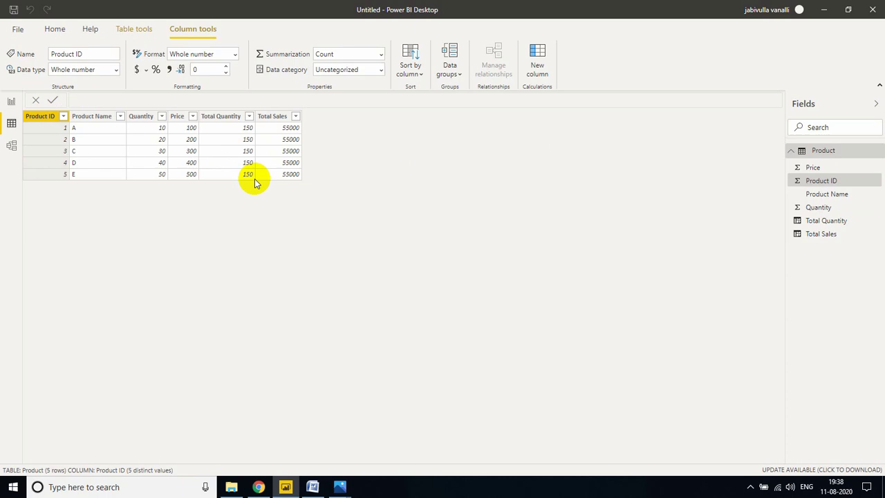
Step: Scroll through the SUMX reference and compare it with the SUM page
click(257, 486)
scroll(287, 273, down, 1)
scroll(287, 273, down, 3)
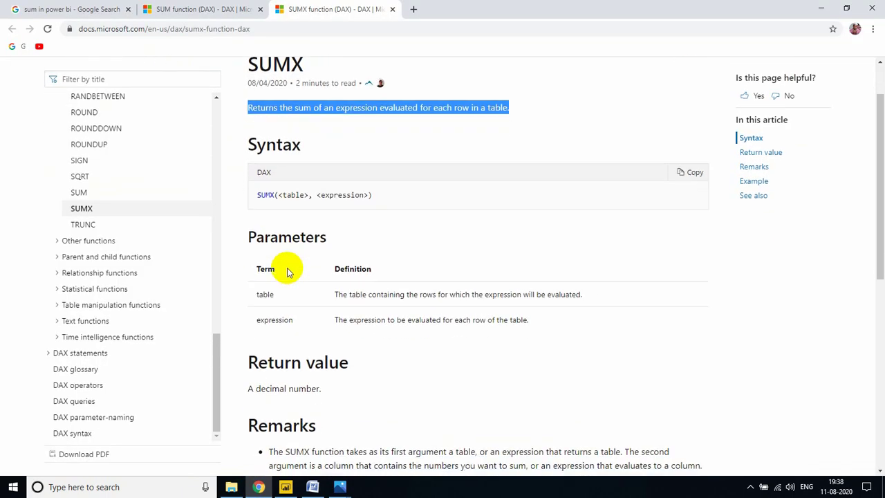
scroll(289, 271, down, 3)
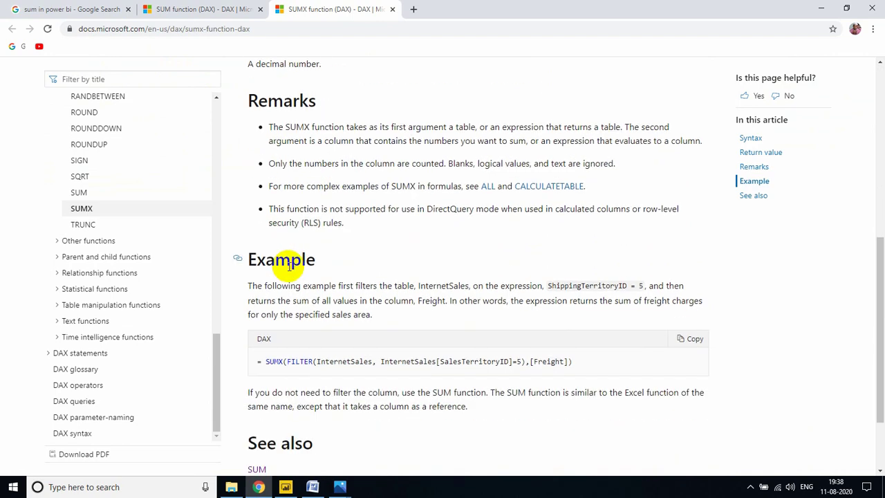
click(176, 9)
scroll(348, 293, up, 1)
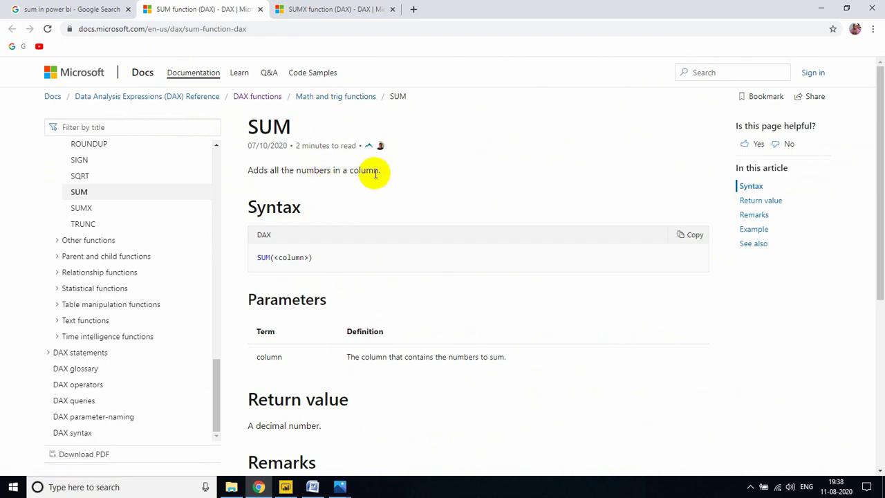
scroll(362, 304, down, 3)
Step: Back on SUMX, highlight the syntax and the FILTER example on SalesTerritoryID
click(314, 7)
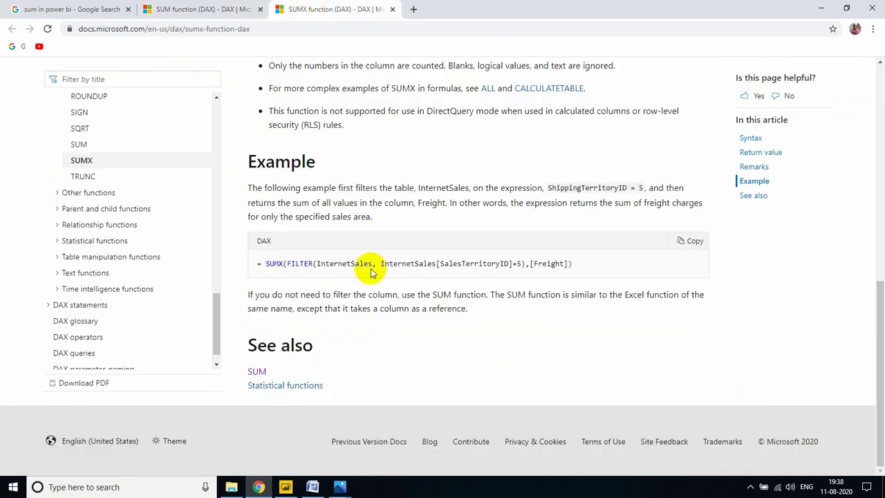
scroll(357, 271, up, 6)
scroll(307, 201, up, 1)
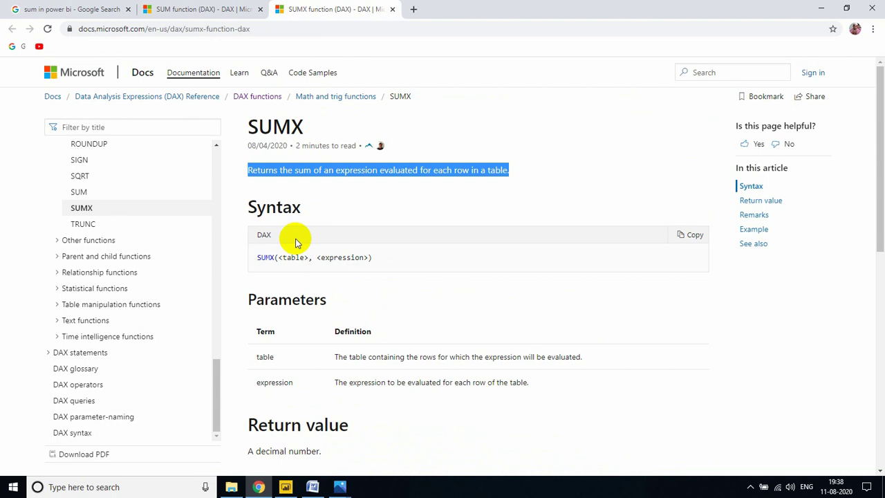
drag(257, 257, 375, 257)
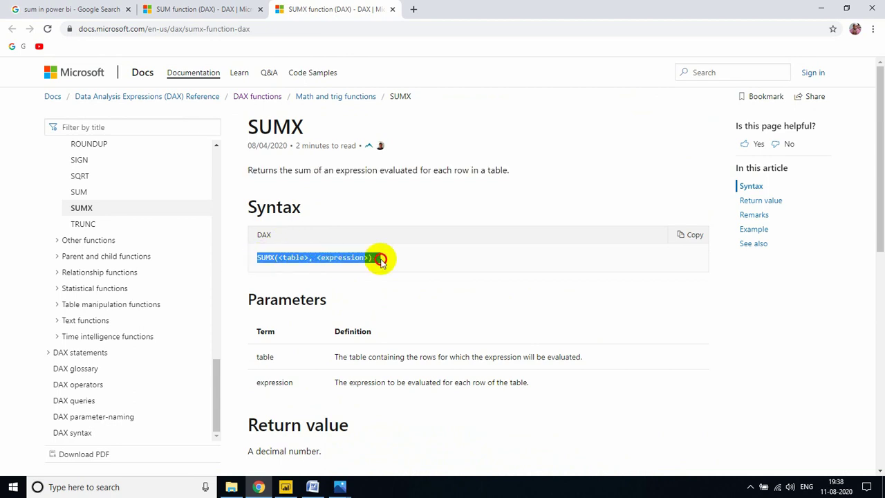
scroll(381, 256, down, 3)
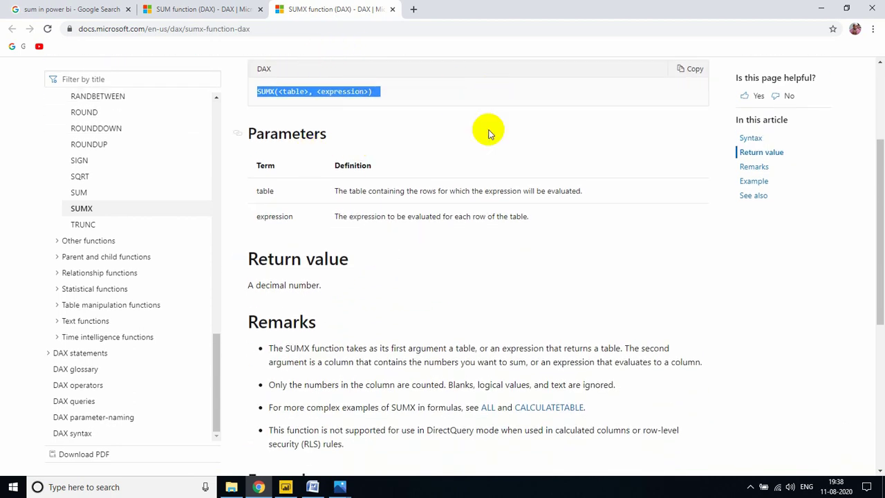
scroll(481, 211, down, 3)
scroll(482, 210, down, 3)
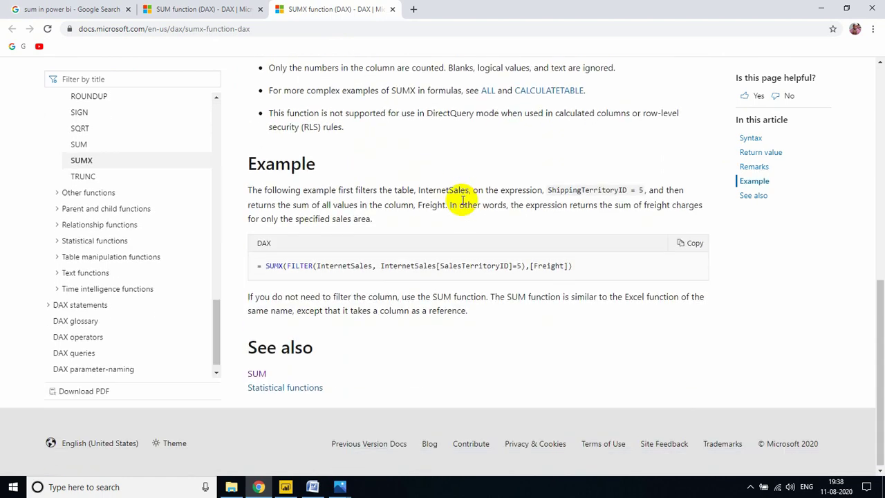
drag(266, 261, 583, 253)
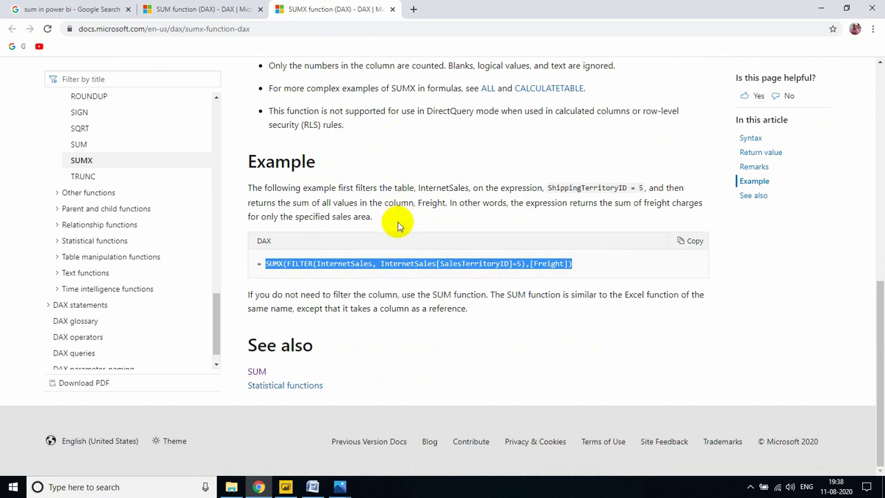
Step: In Power BI's report view, start loading data from the recent SQL Server source
click(285, 487)
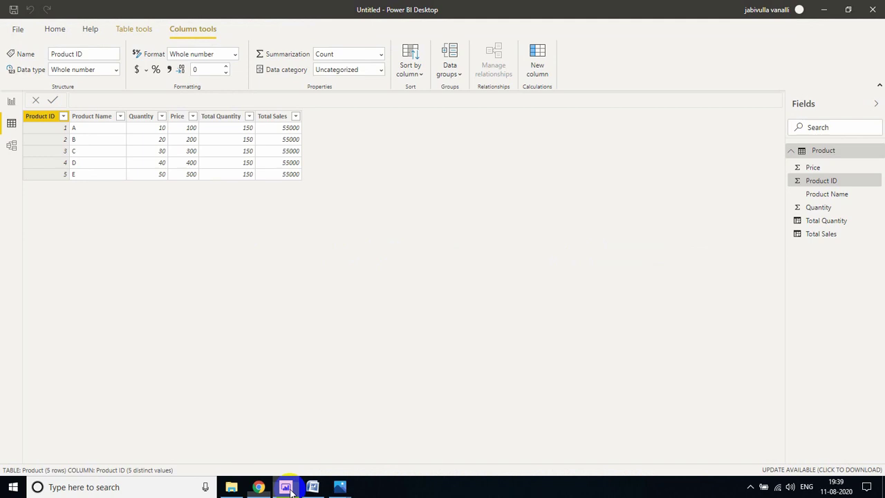
click(15, 100)
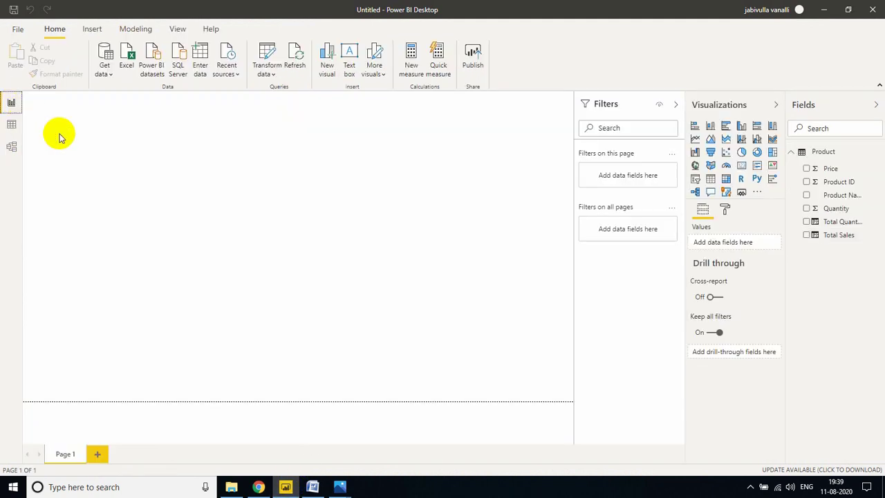
click(226, 69)
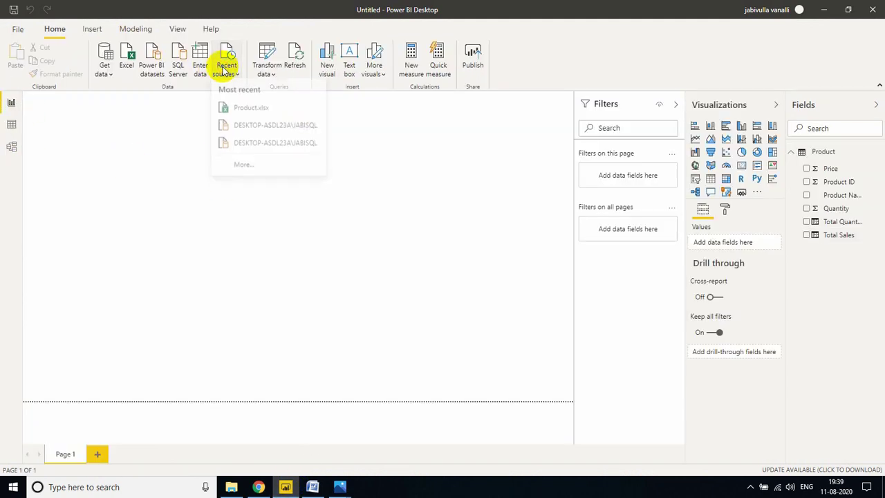
click(277, 129)
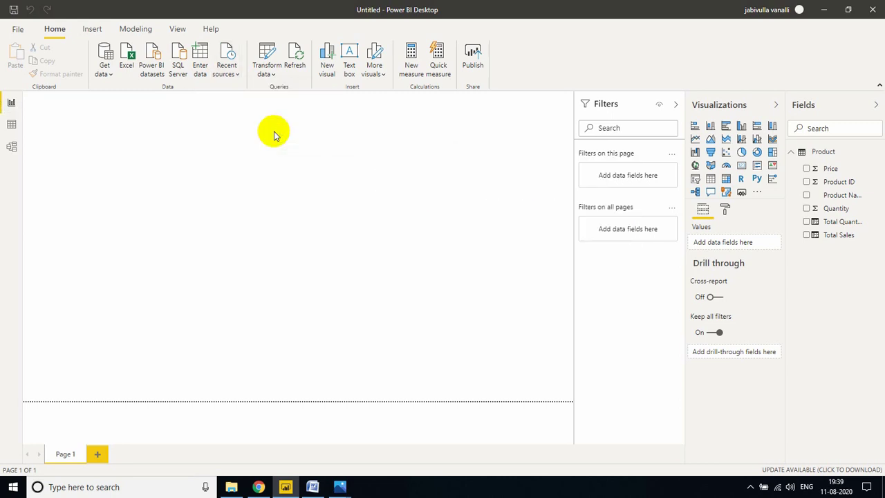
Step: Expand AdventureWorksDW2017 in Navigator and tick FactInternetSales for loading
double_click(273, 128)
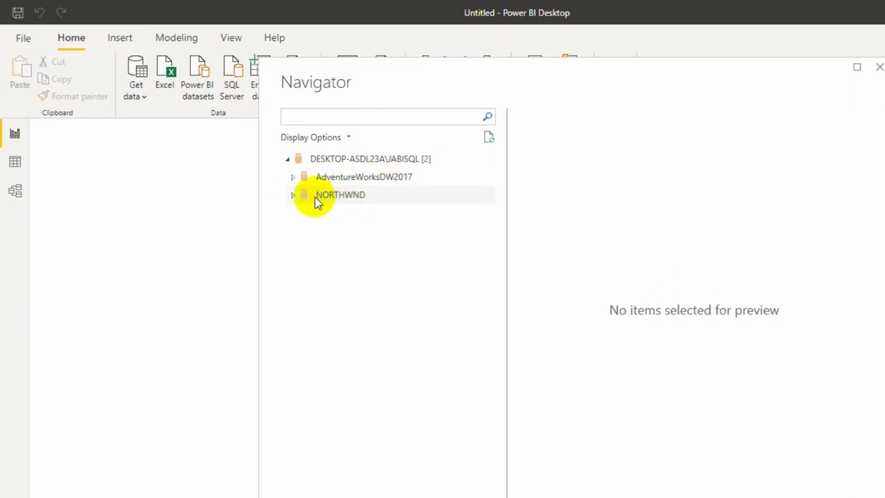
click(296, 180)
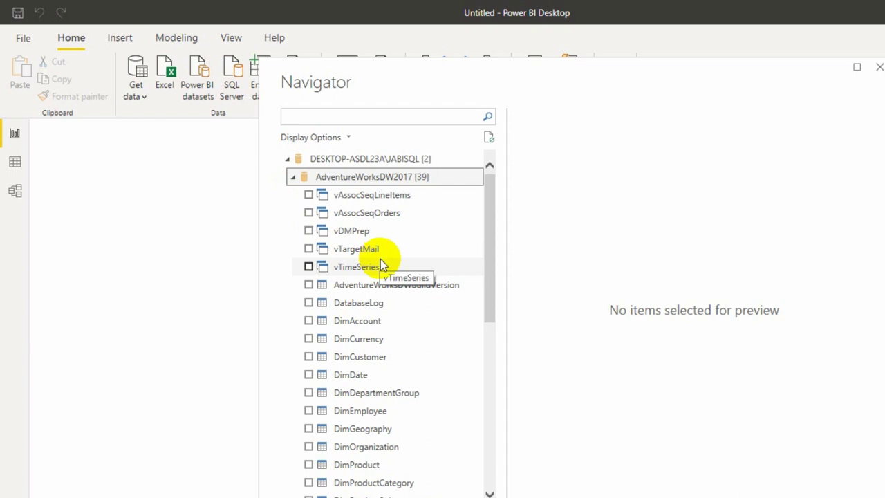
scroll(380, 259, down, 5)
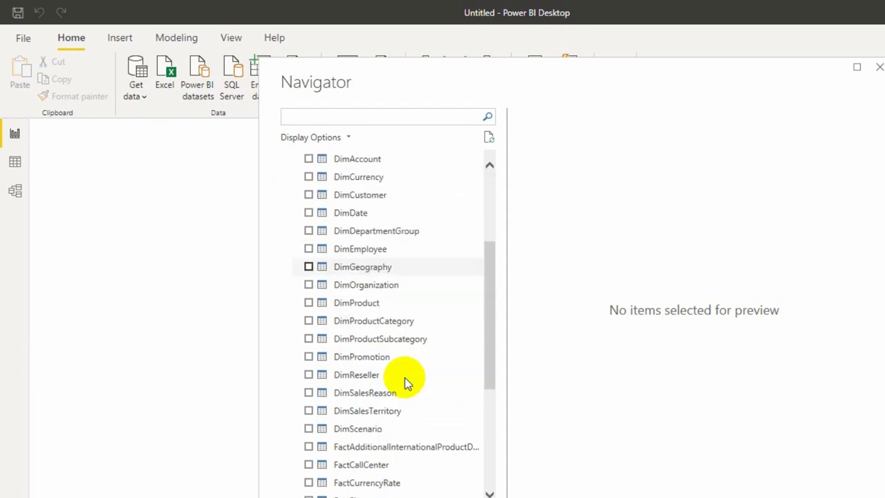
scroll(404, 377, down, 2)
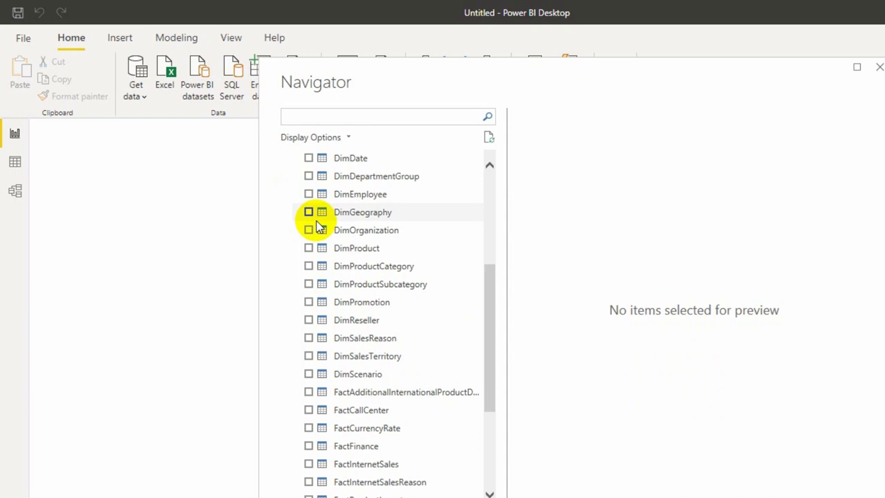
click(308, 464)
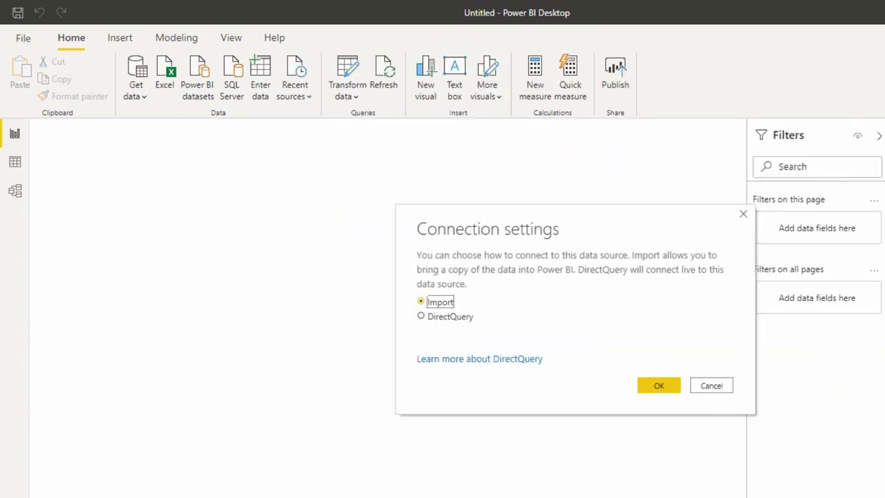
Step: Load FactInternetSales in Import mode, then collapse the Product table in the Fields pane
click(656, 386)
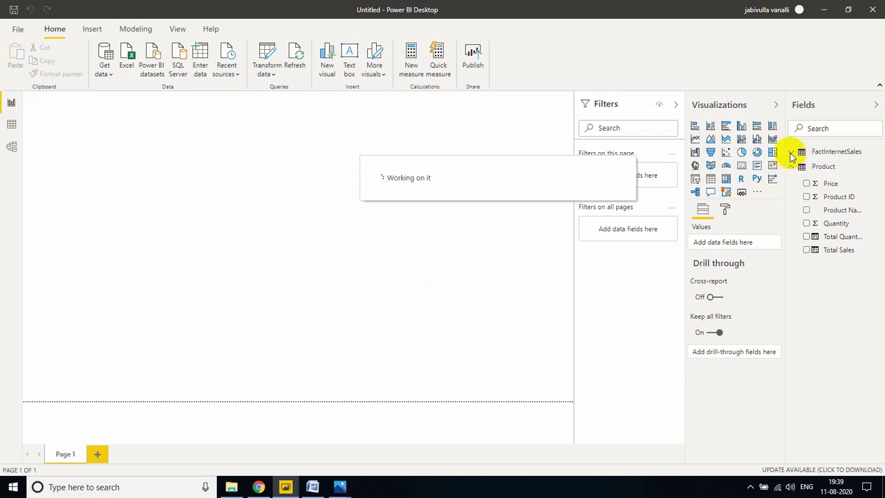
click(794, 167)
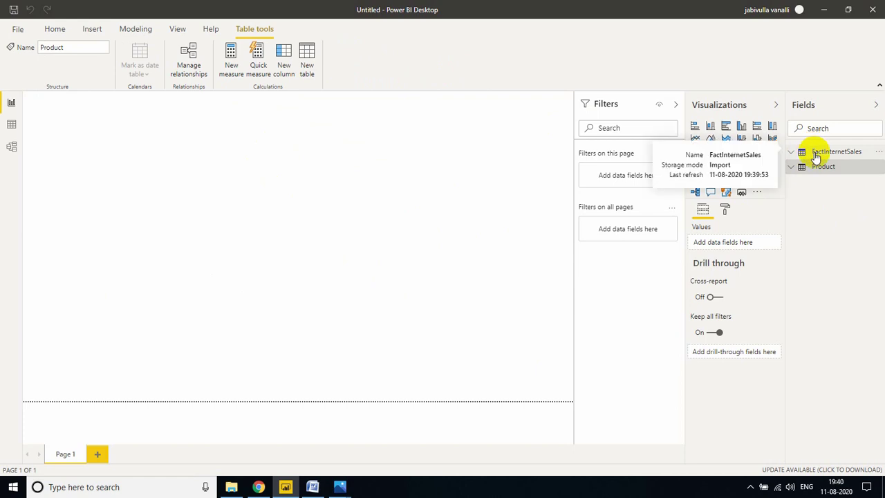
Step: Glance at the FactInternetSales data, then check the SUMX documentation in Chrome
click(816, 157)
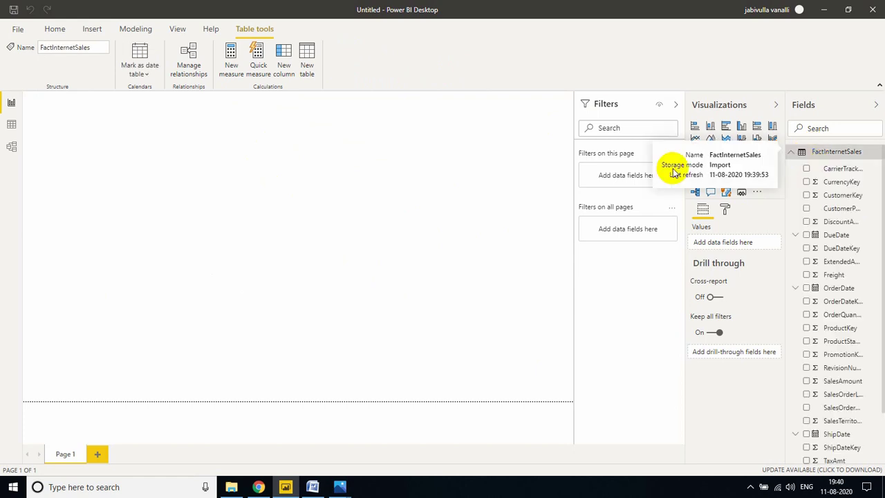
click(11, 125)
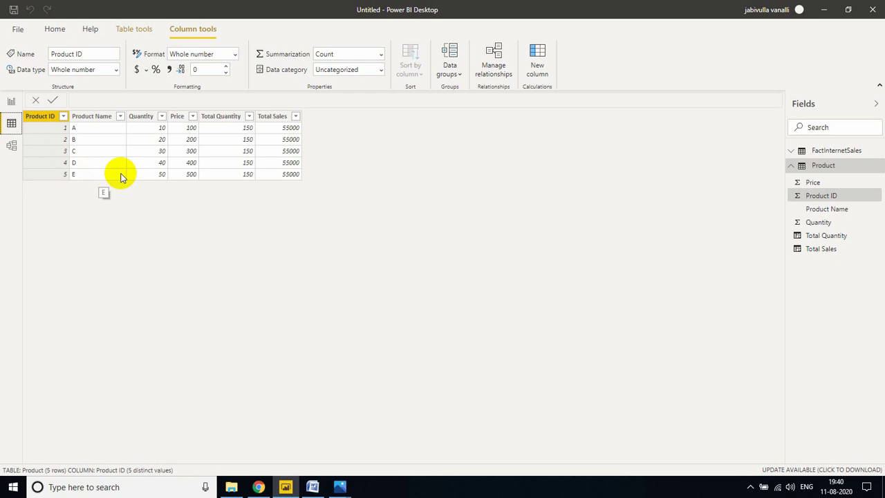
click(258, 486)
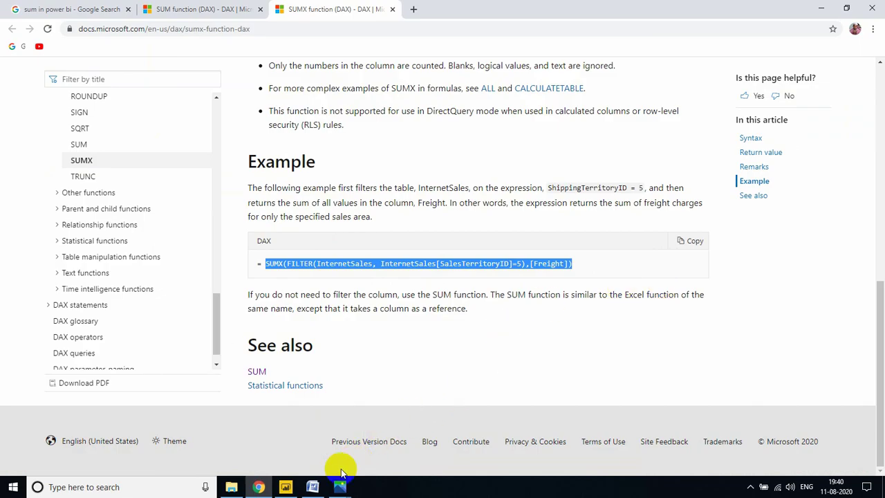
click(286, 486)
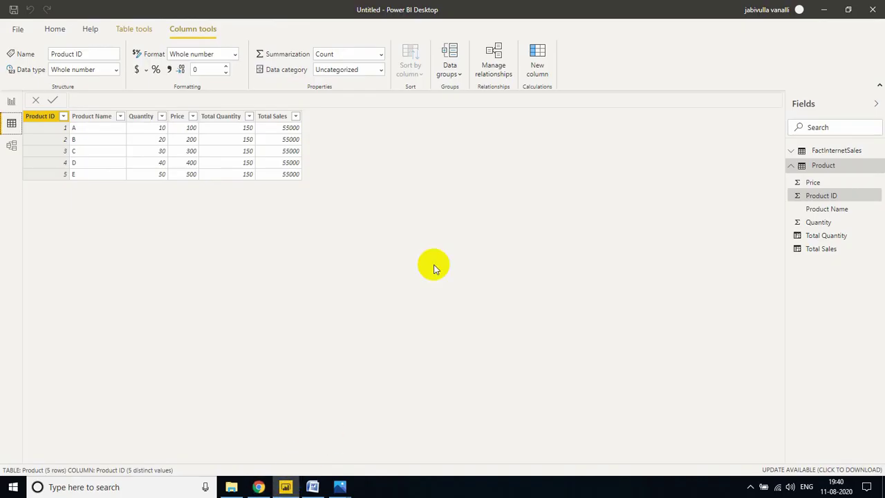
Step: Back in Report view, bring up the context menu for the FactInternetSales table
click(10, 103)
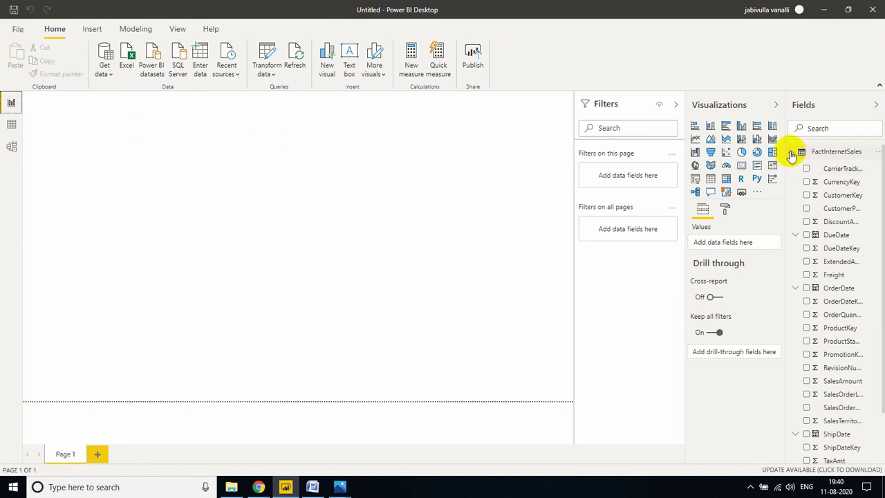
click(834, 153)
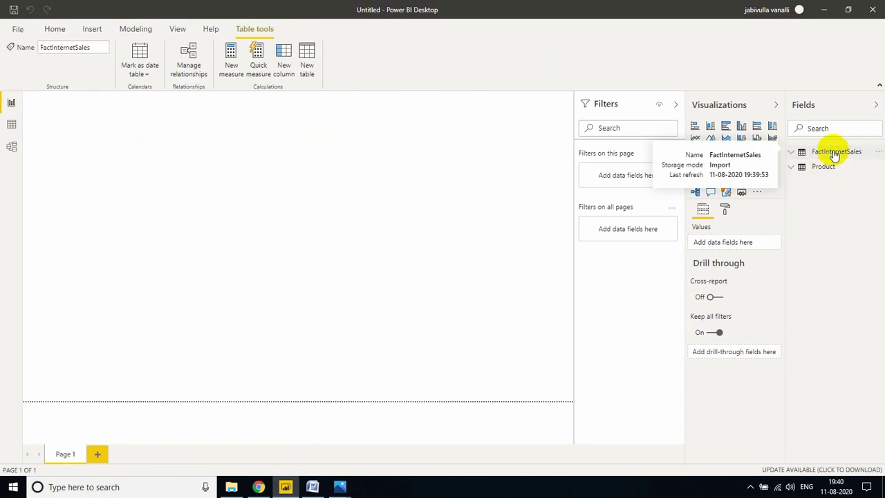
right_click(835, 156)
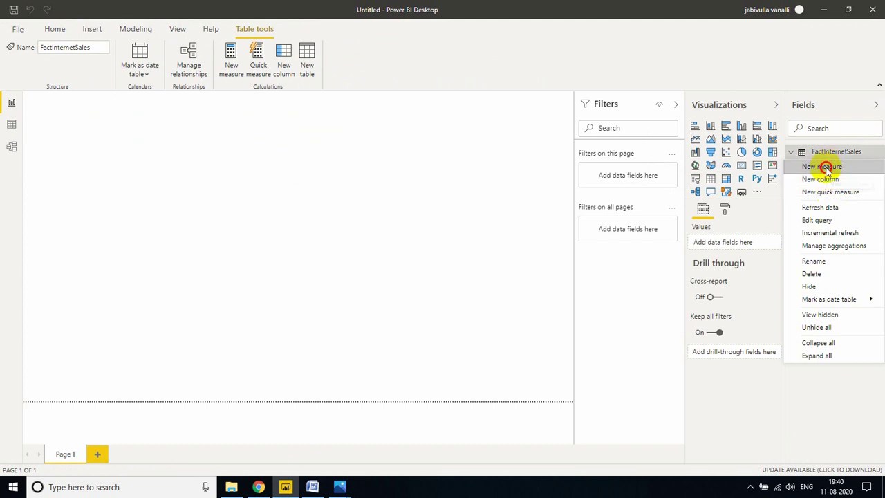
Step: Create the measure Total Sales Amount = SUM(FactInternetSales[SalesAmount]) in FactInternetSales
click(826, 168)
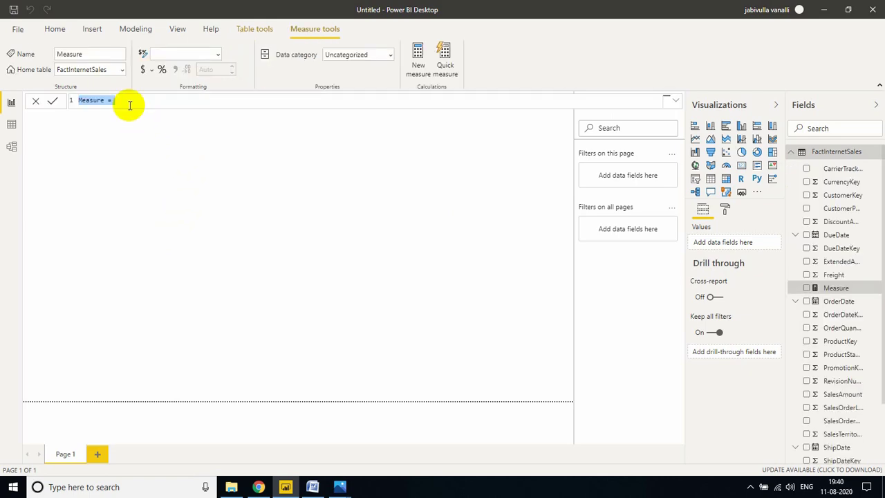
text(Total Sales Amount)
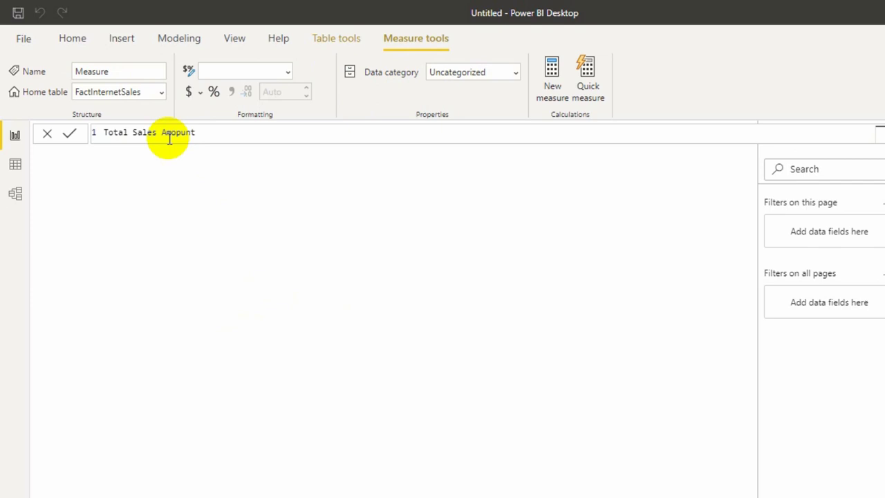
key(BackSpace)
key(BackSpace)
key(BackSpace)
key(BackSpace)
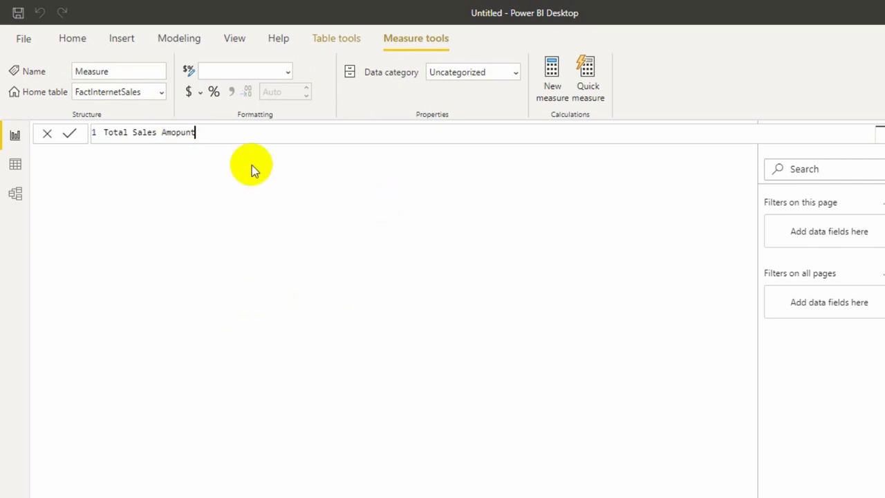
key(BackSpace)
text(unt = sum)
click(254, 173)
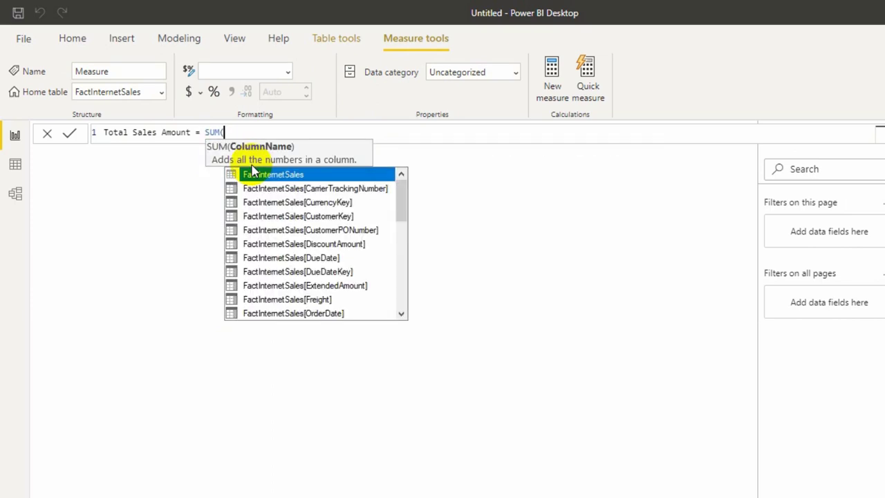
text(alesAmo)
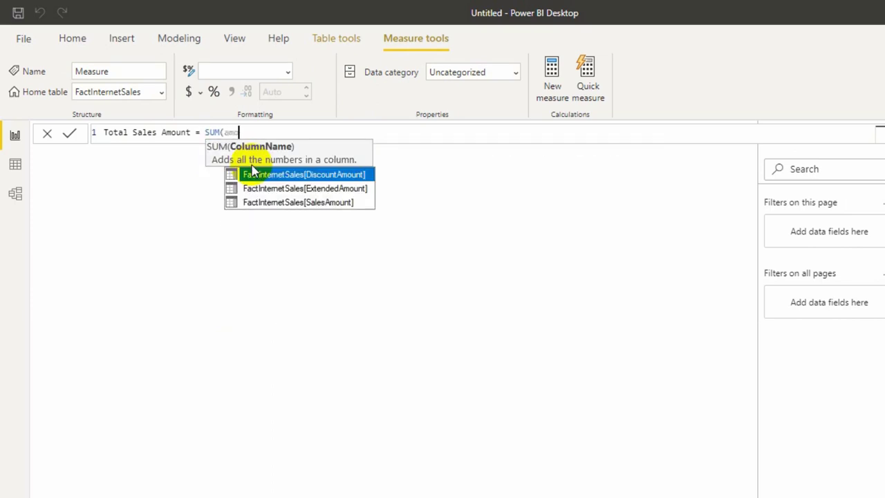
text(u)
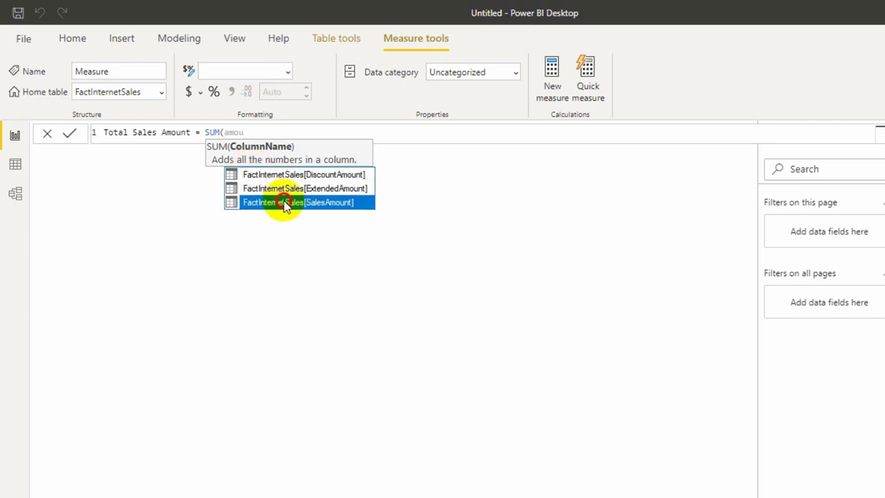
click(283, 202)
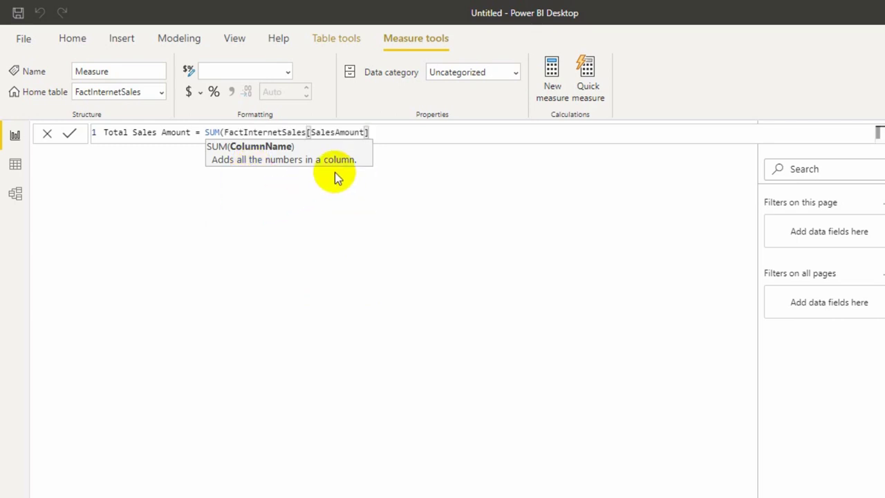
text())
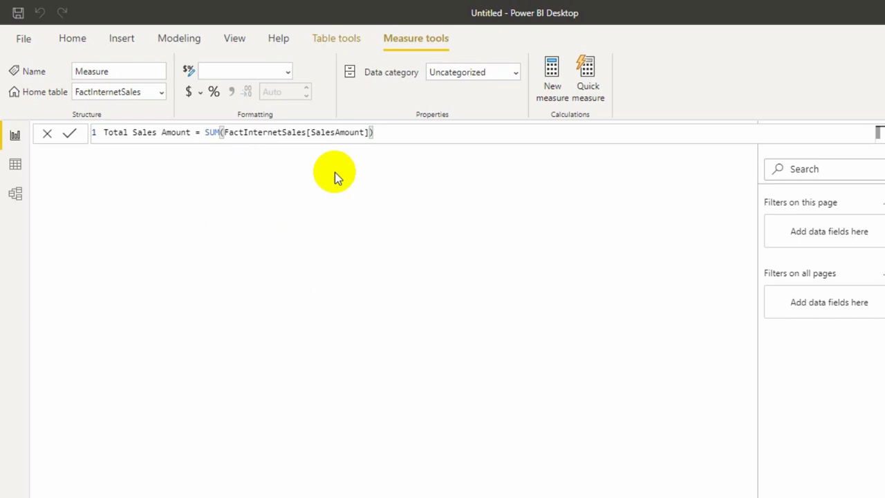
key(Return)
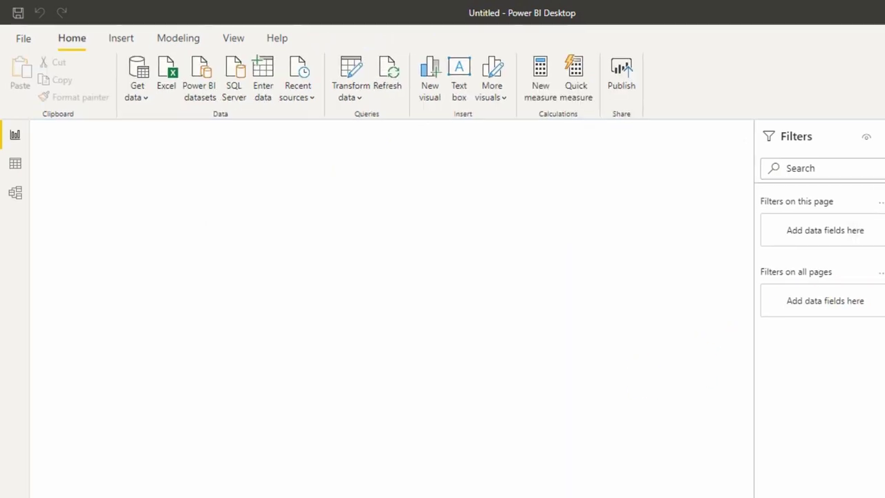
Step: Place Total Sales Amount on the canvas as a card showing ₹29.36M
scroll(842, 359, down, 1)
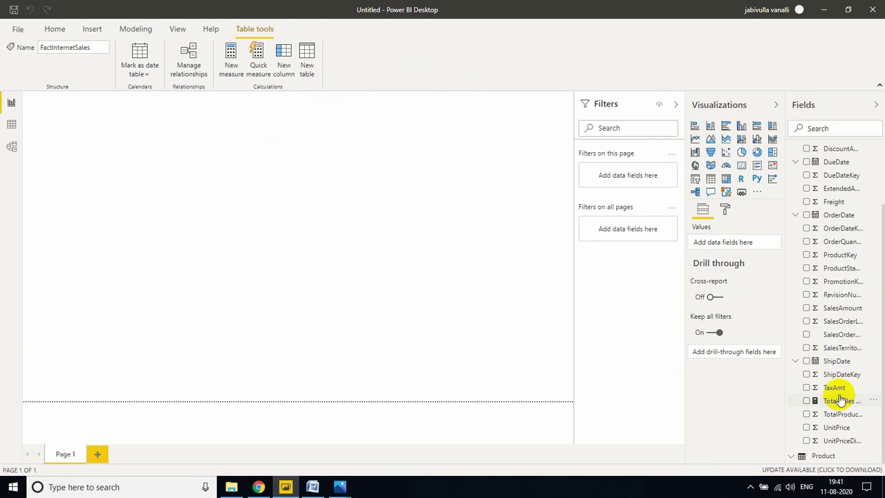
drag(839, 399, 118, 297)
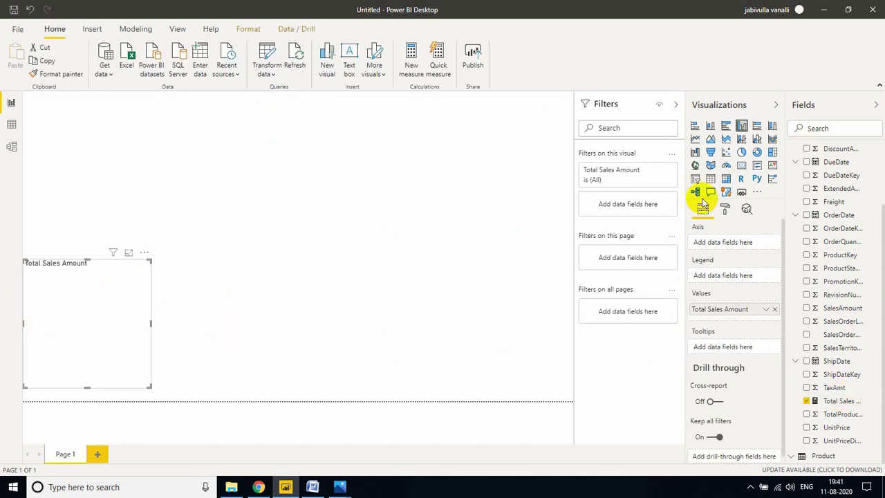
click(741, 166)
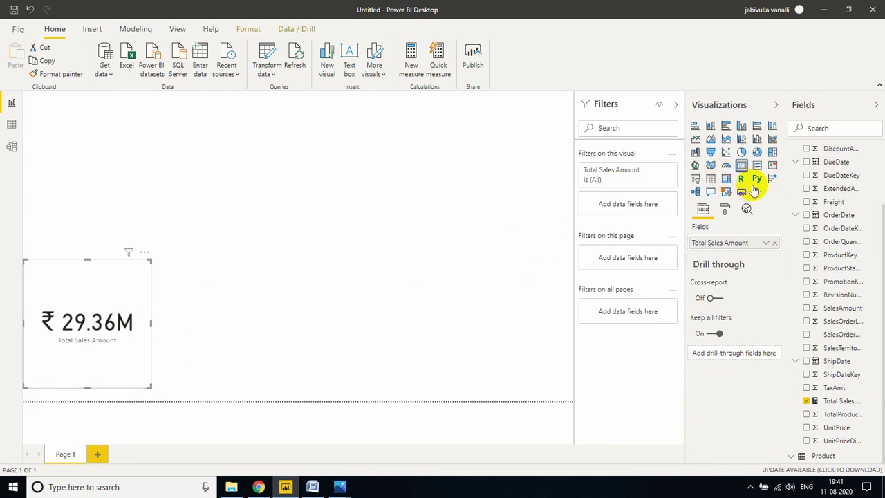
scroll(805, 173, up, 2)
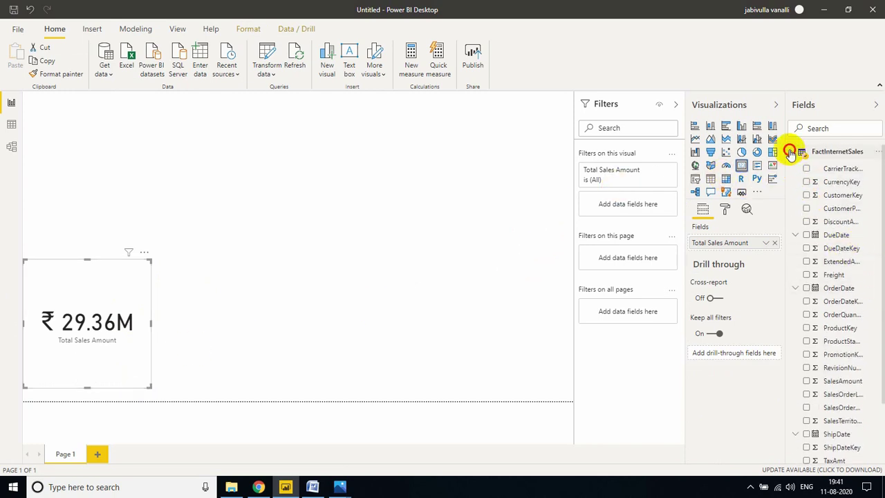
click(790, 152)
Step: Inspect the FactInternetSales table data, including the SalesAmount and ProductStandardCost columns
click(11, 124)
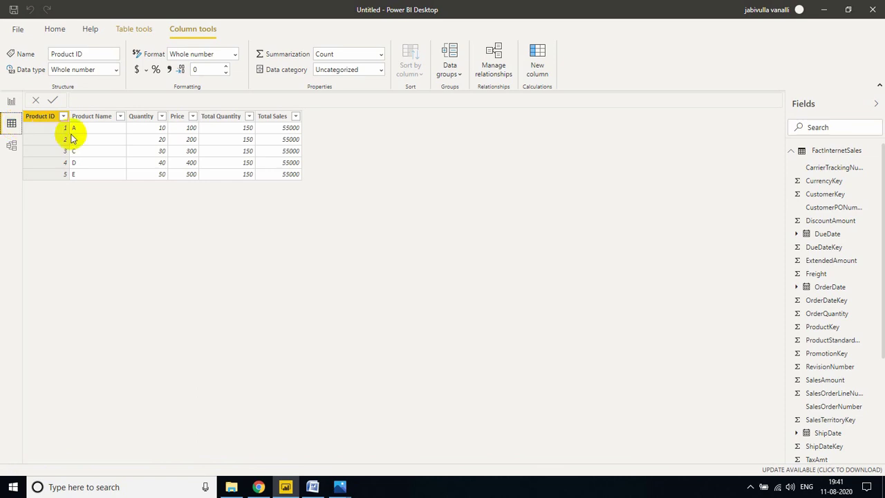
click(824, 168)
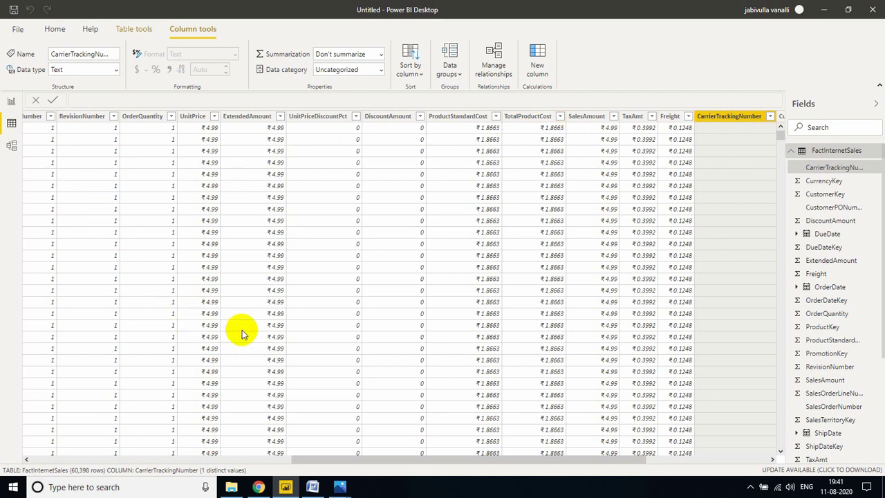
scroll(352, 267, down, 8)
scroll(354, 295, up, 8)
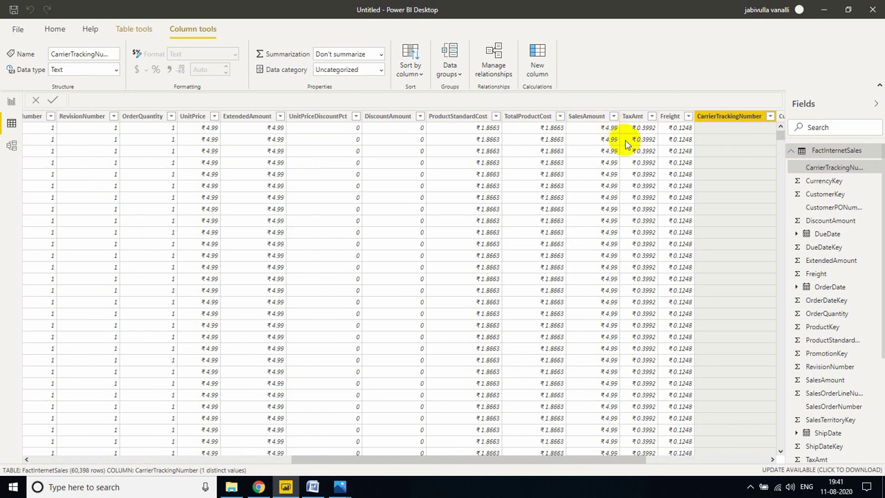
click(613, 117)
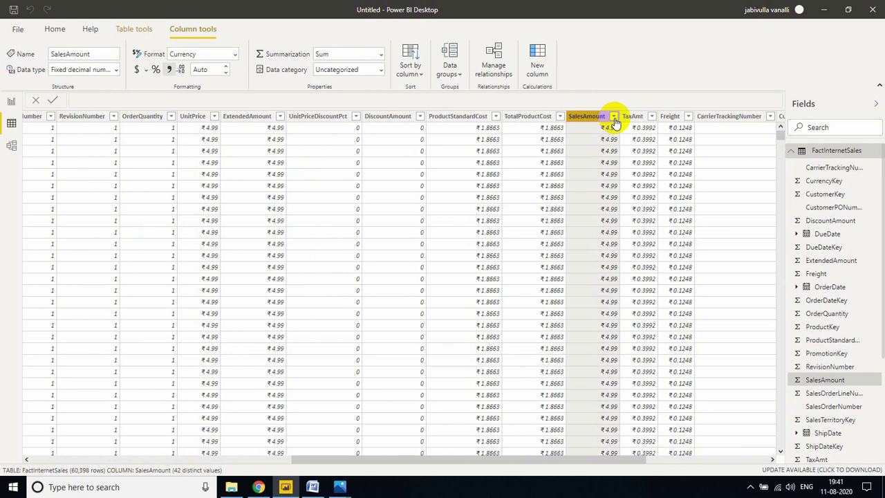
scroll(653, 273, down, 7)
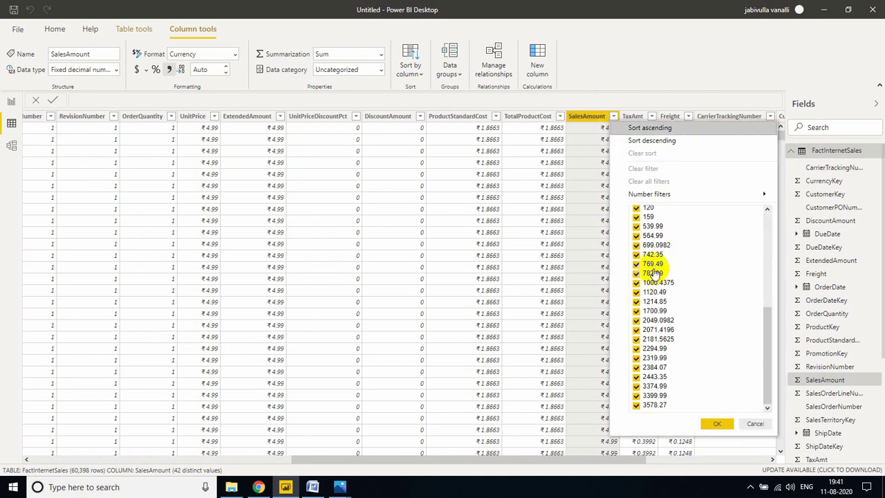
scroll(653, 273, up, 7)
click(450, 173)
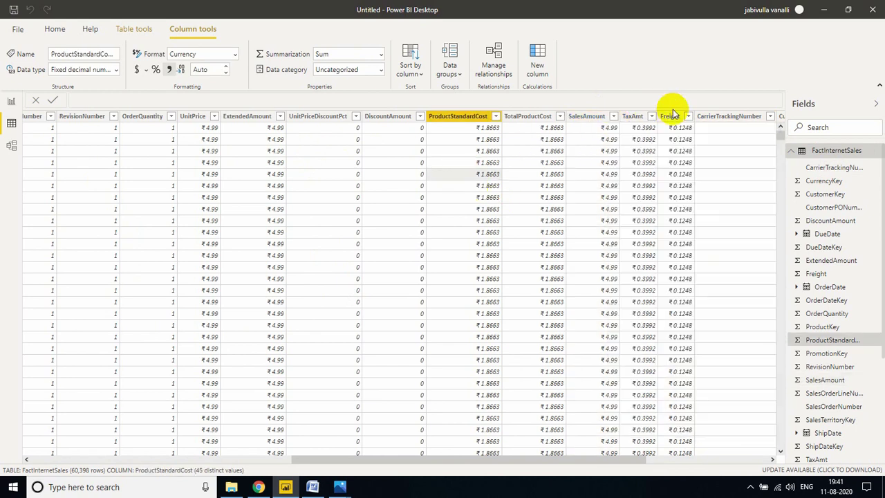
Step: Filter the Freight column to keep only the value 57.3748
click(671, 116)
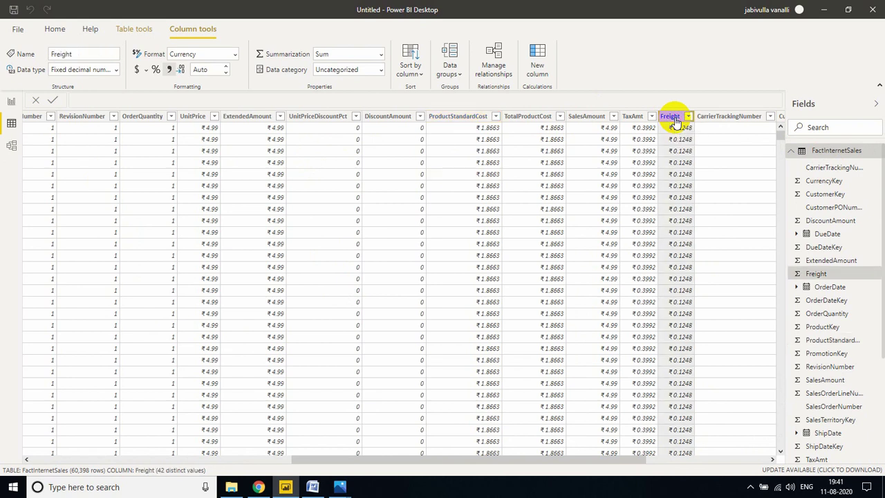
click(688, 116)
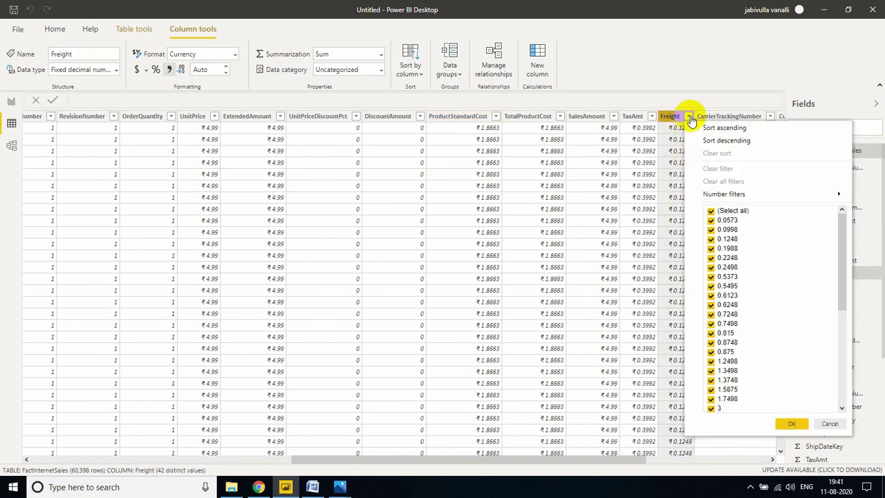
scroll(722, 239, down, 7)
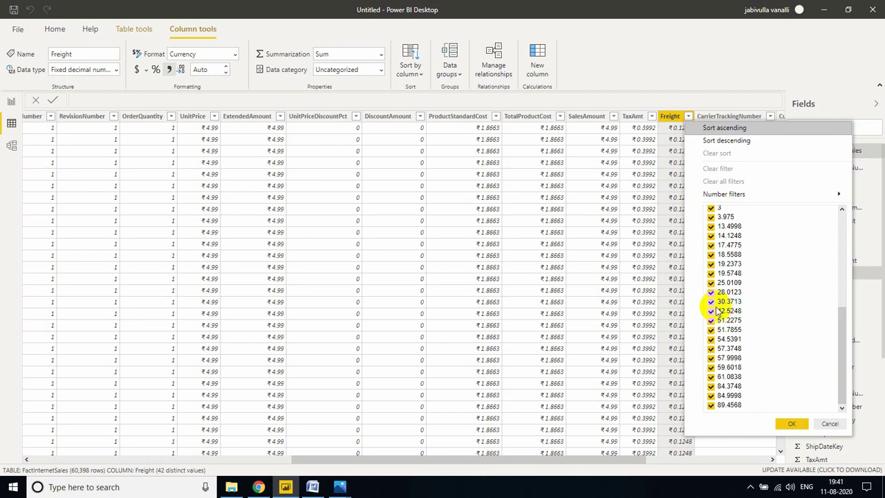
click(792, 423)
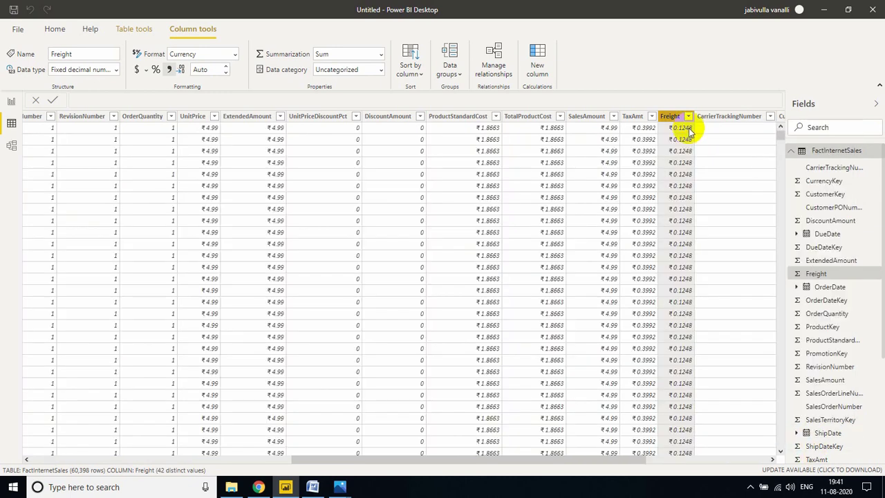
click(688, 116)
scroll(728, 266, up, 3)
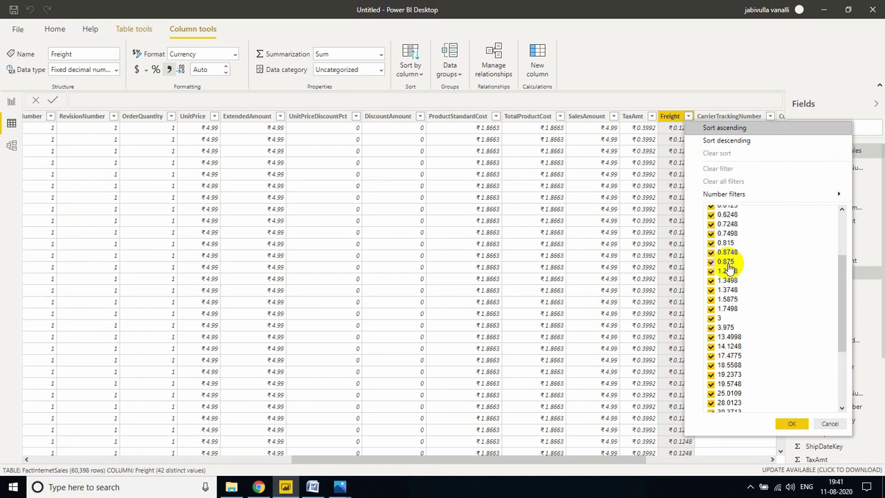
scroll(727, 266, up, 3)
click(711, 212)
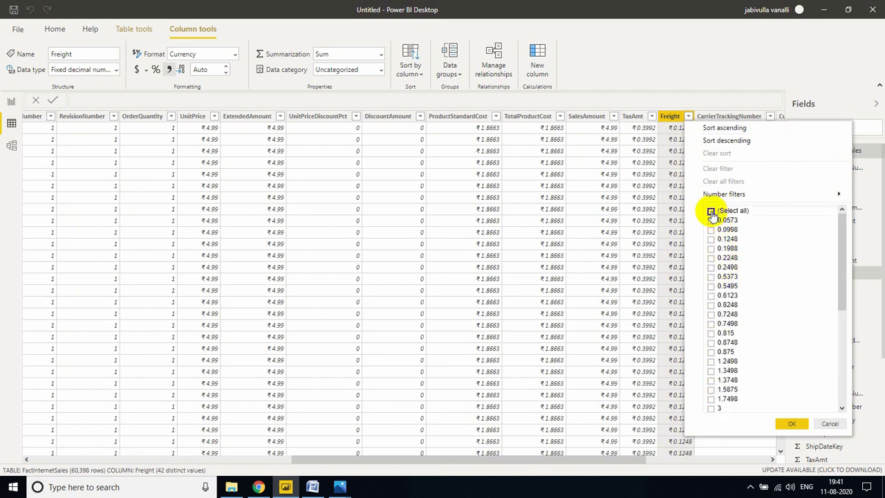
scroll(711, 341, down, 7)
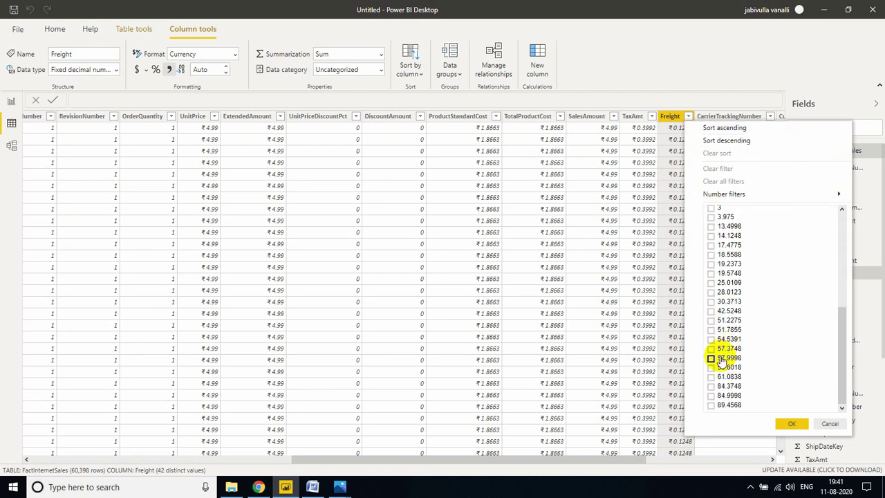
click(711, 348)
click(792, 425)
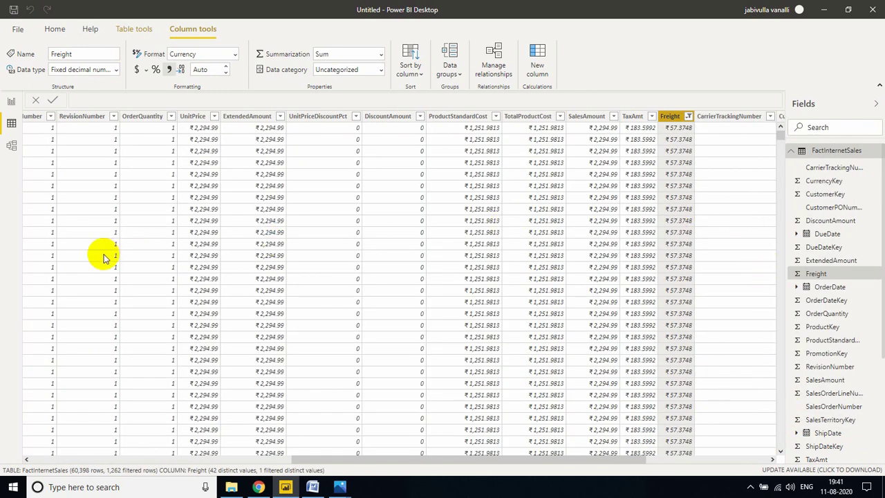
Step: Uncheck 57.3748 too, leaving the Freight filter excluding every value (0 of 60,398 rows)
click(689, 118)
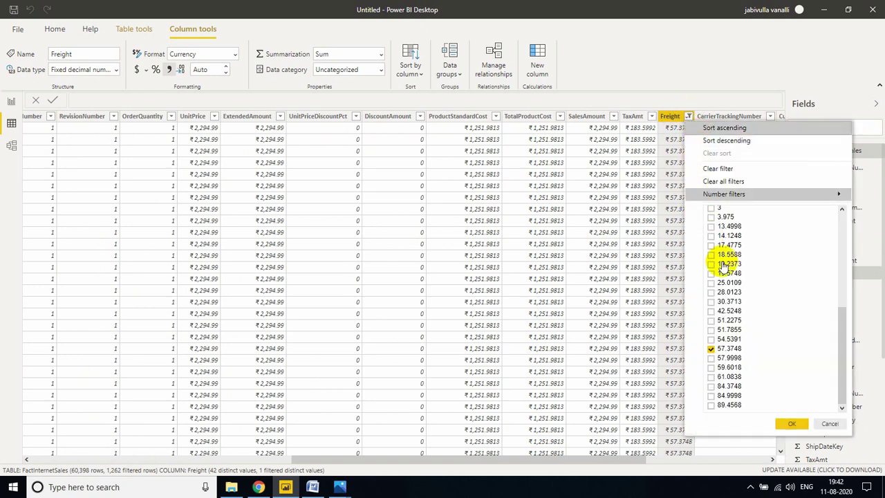
click(710, 348)
click(792, 423)
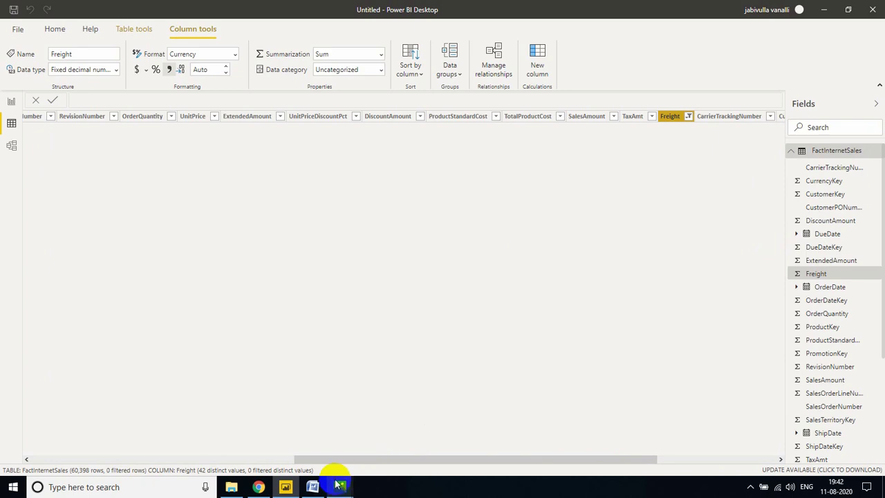
click(292, 486)
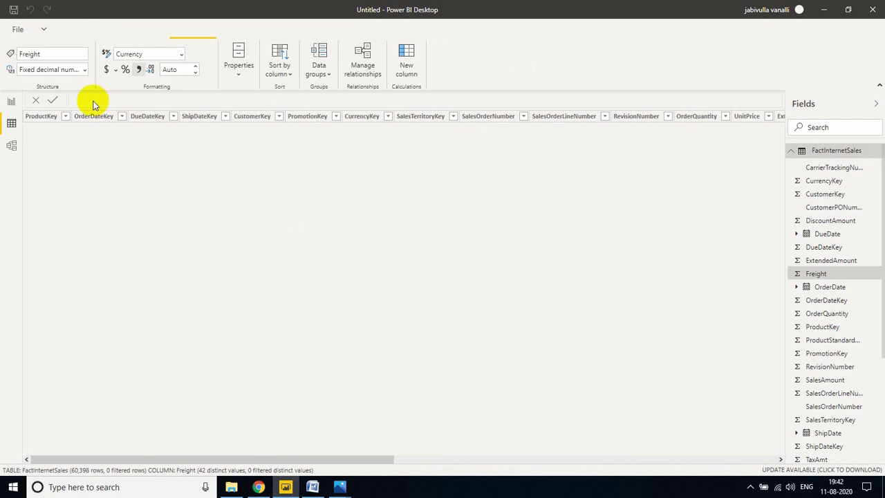
click(12, 103)
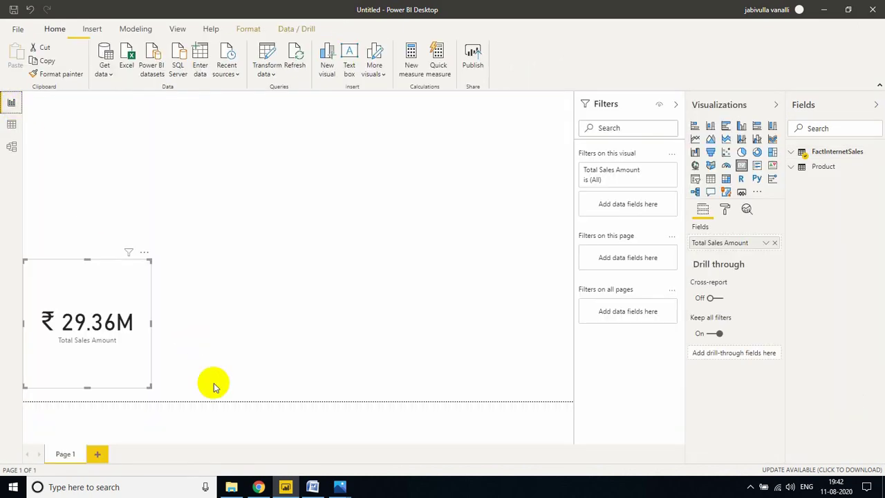
click(260, 487)
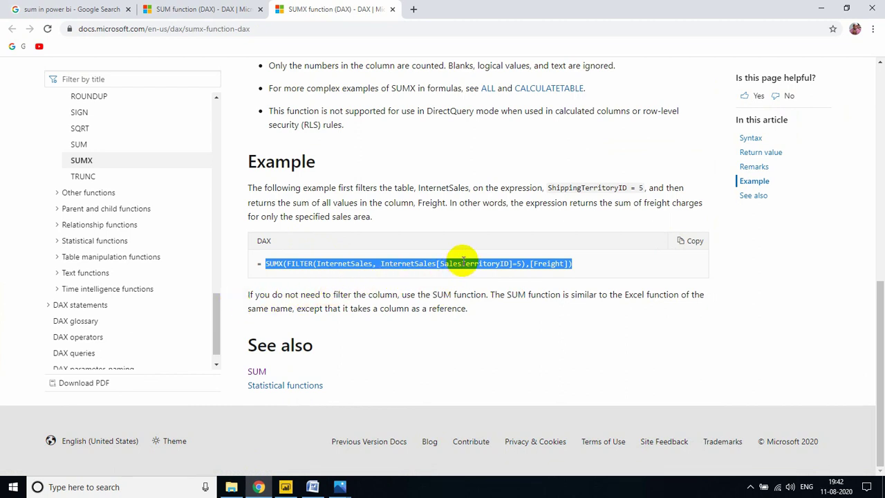
click(463, 260)
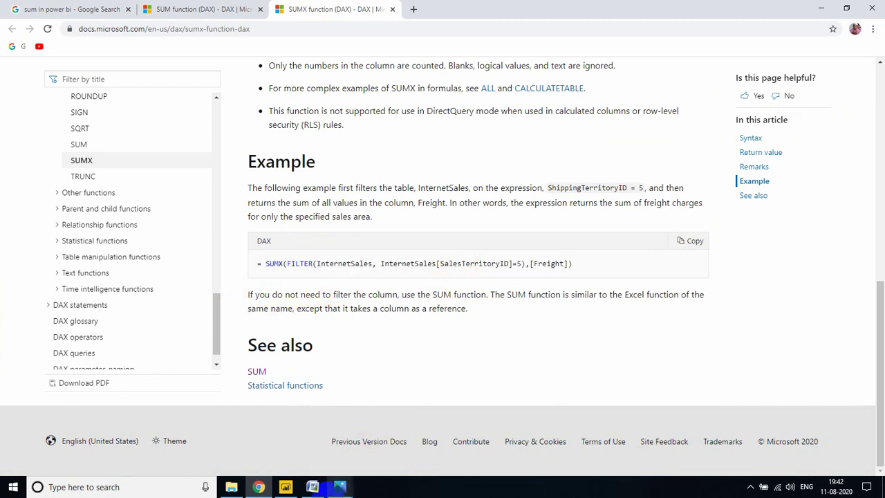
click(286, 487)
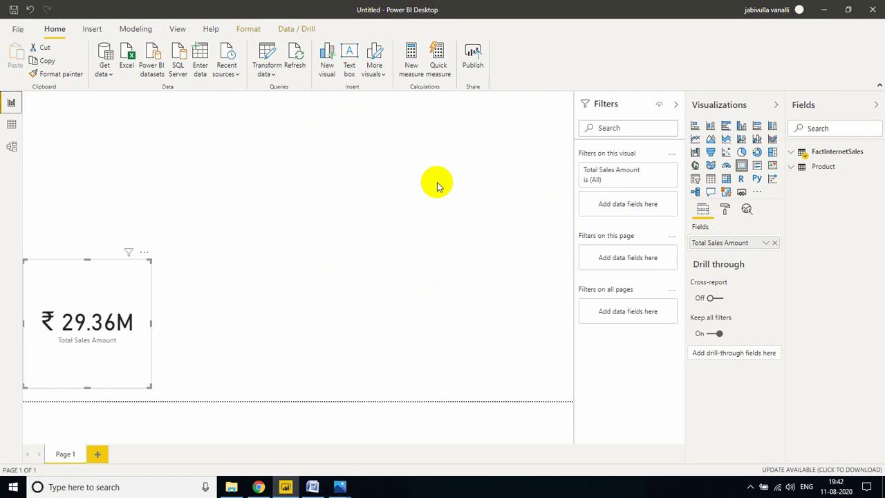
Step: Start a new FactInternetSales measure with SUMX(FILTER(FactInternetSales, in the formula bar
right_click(831, 153)
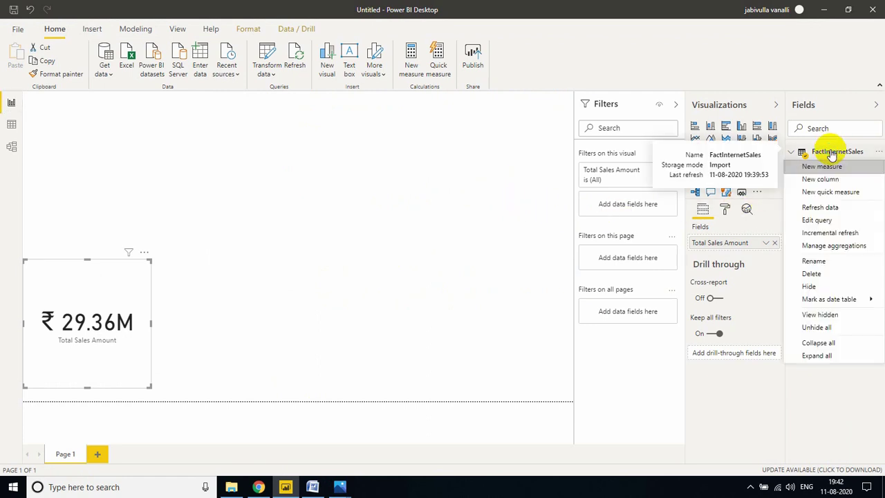
click(824, 167)
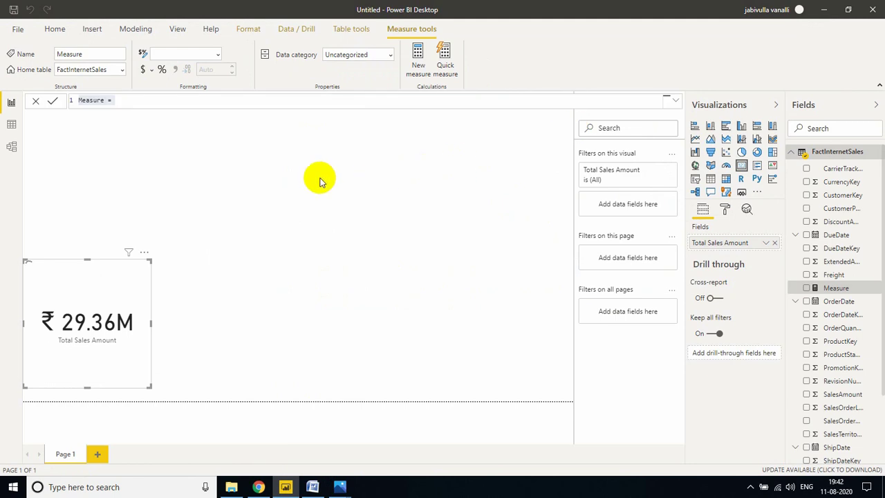
text(SUMXwithFilt)
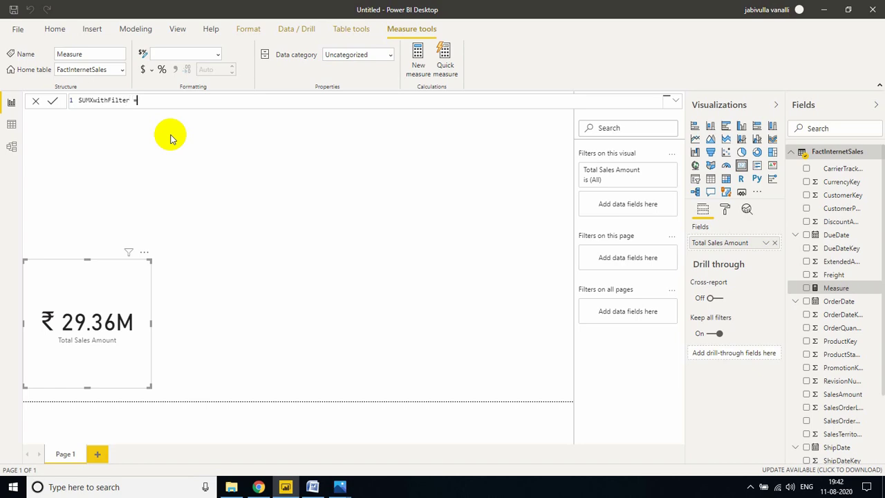
text(SUMX()
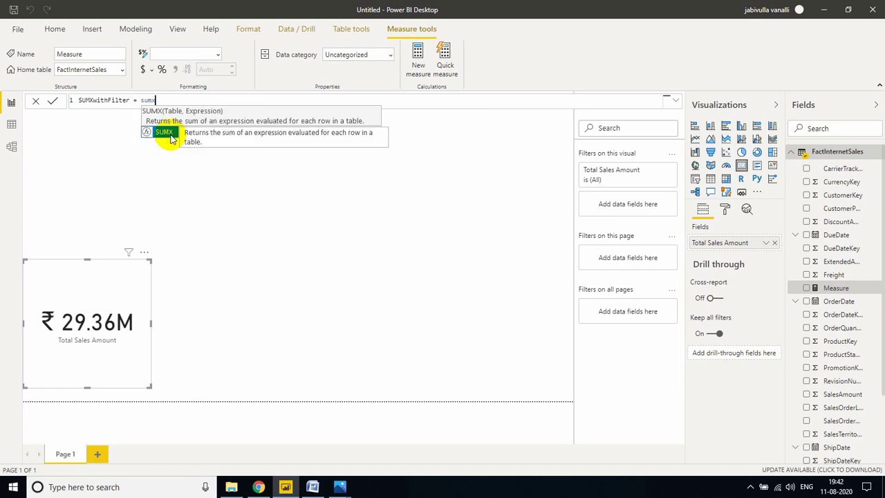
text(FI)
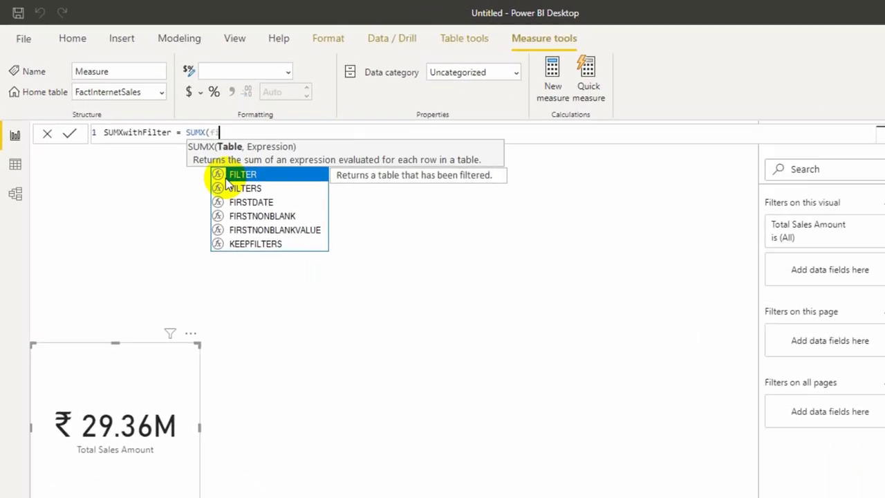
key(Tab)
key(alt+Tab)
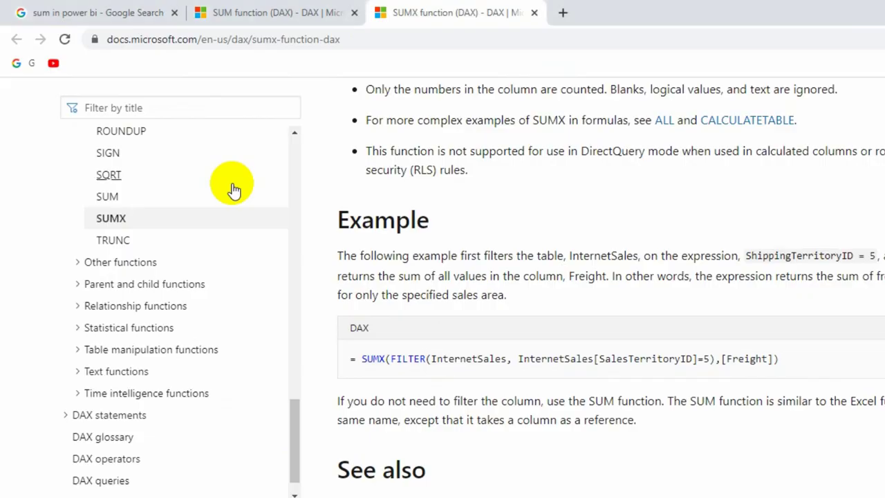
key(alt+Tab)
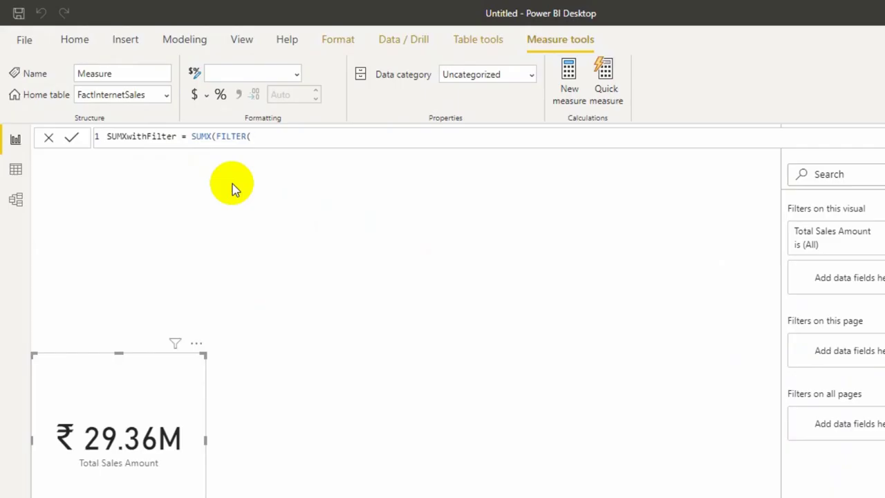
text(f)
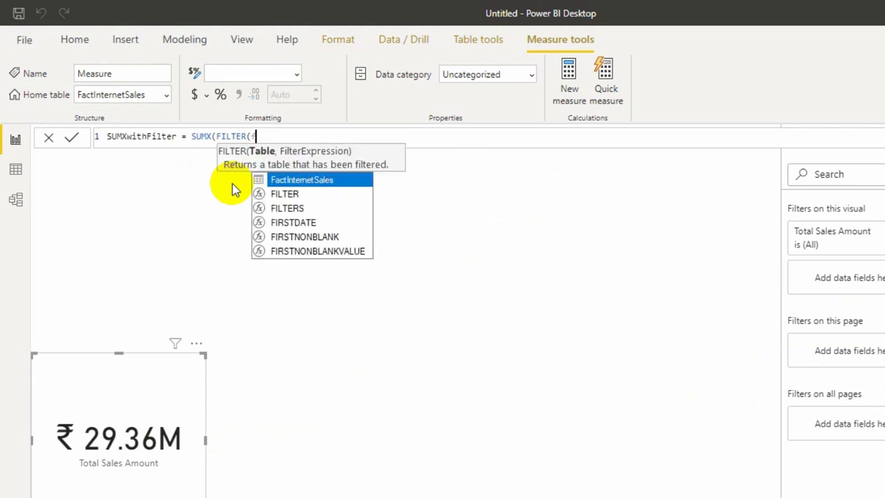
key(Tab)
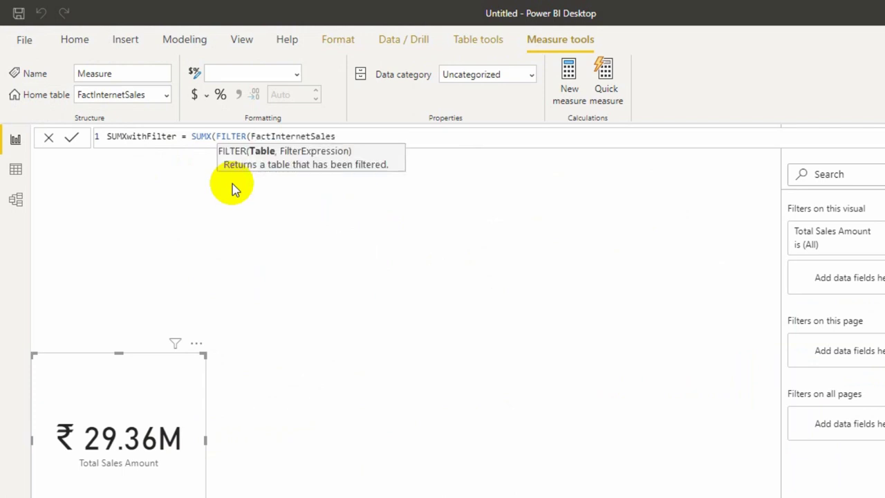
text(,)
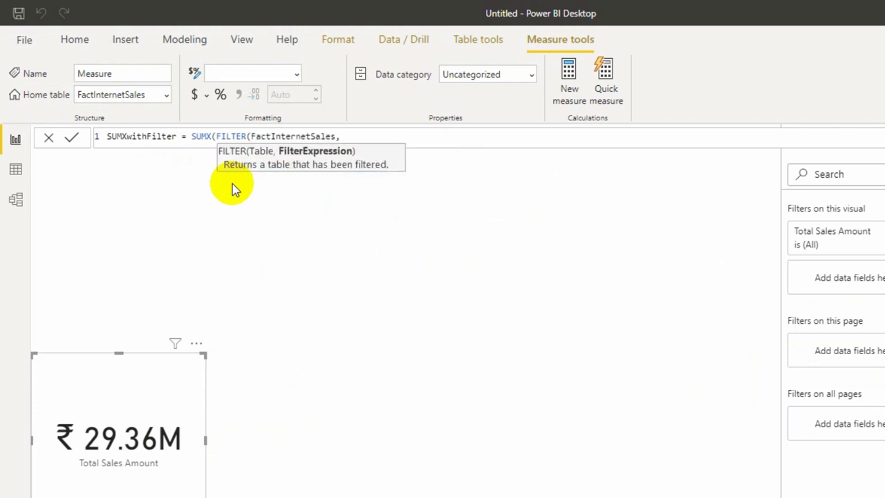
Step: Finish the formula with FactInternetSales[SalesTerritoryKey]=5 and [Total Sales Amount] as the summed expression
key(alt+Tab)
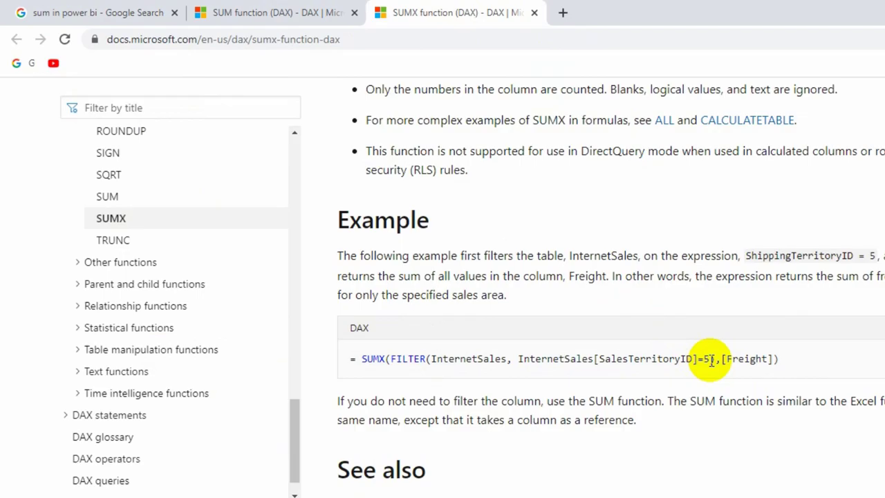
key(alt+Tab)
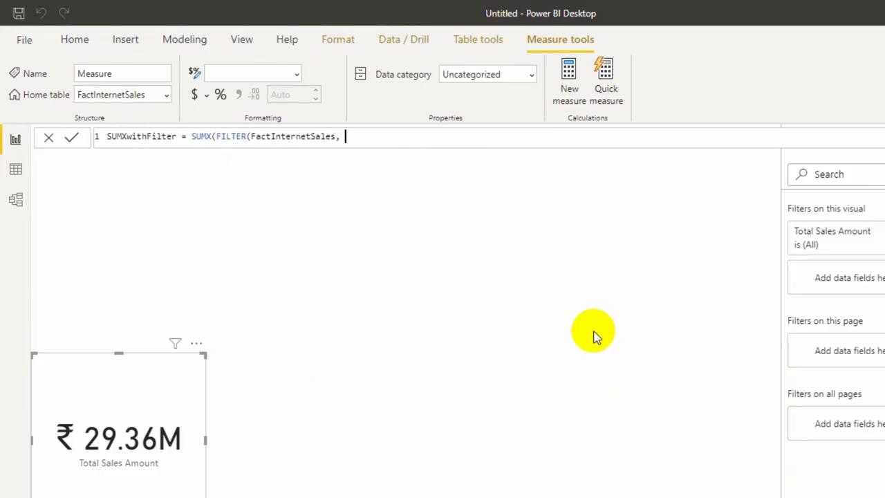
text(ter)
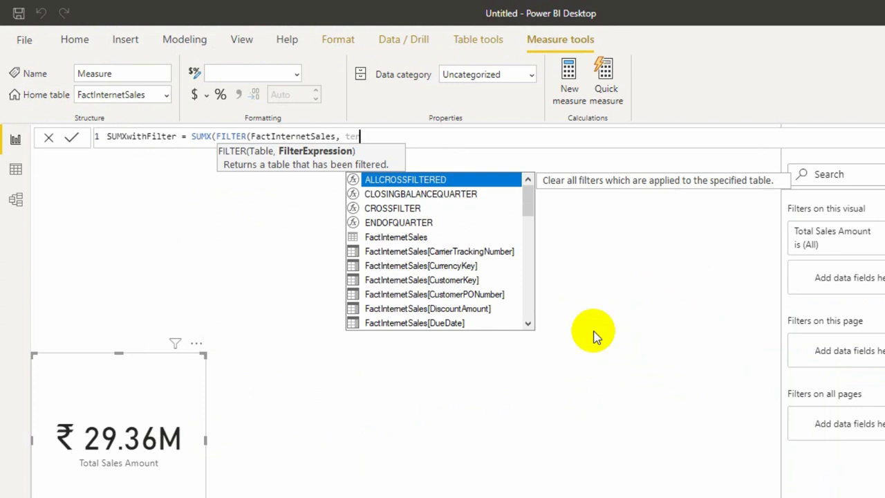
text(ri)
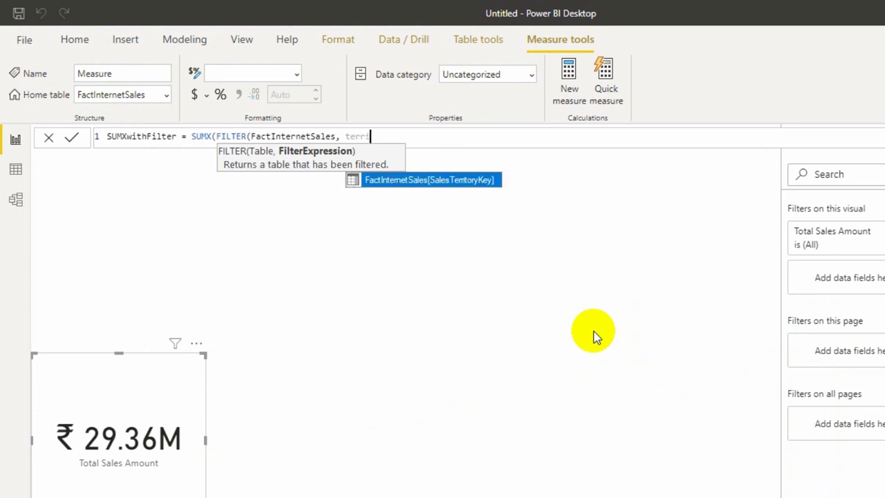
click(440, 186)
text(=5)
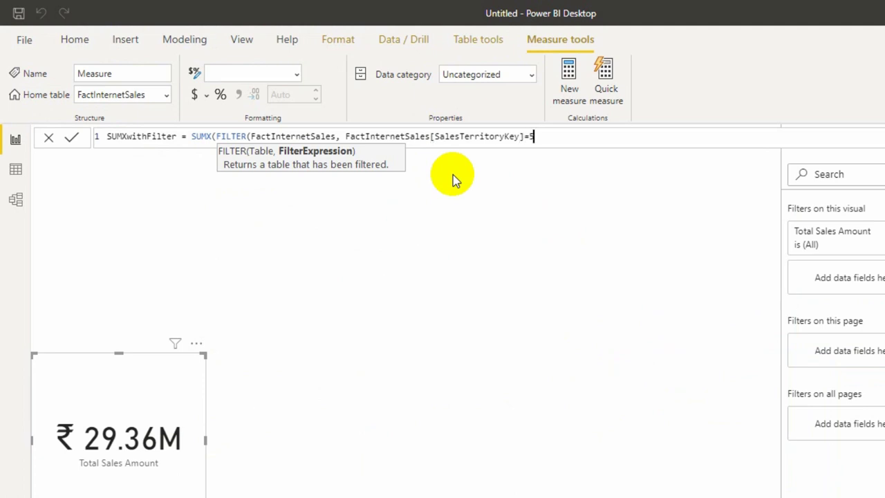
key(alt+Tab)
key(alt+Tab)
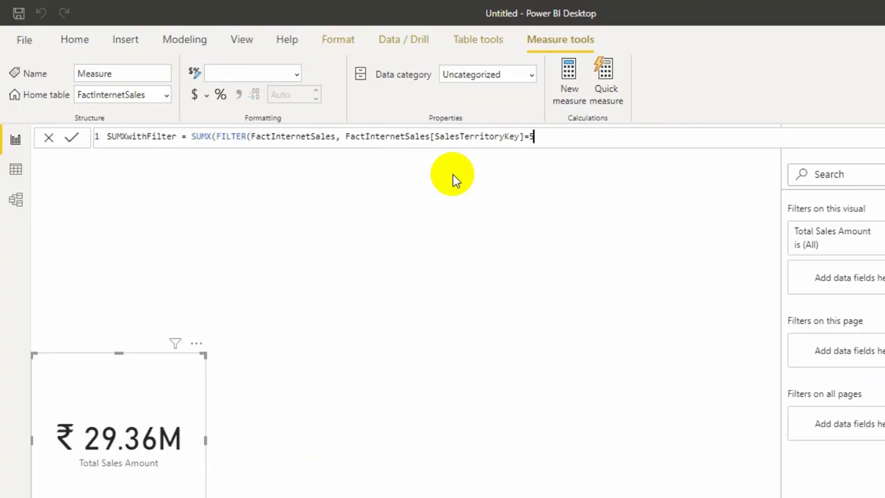
text())
text(,)
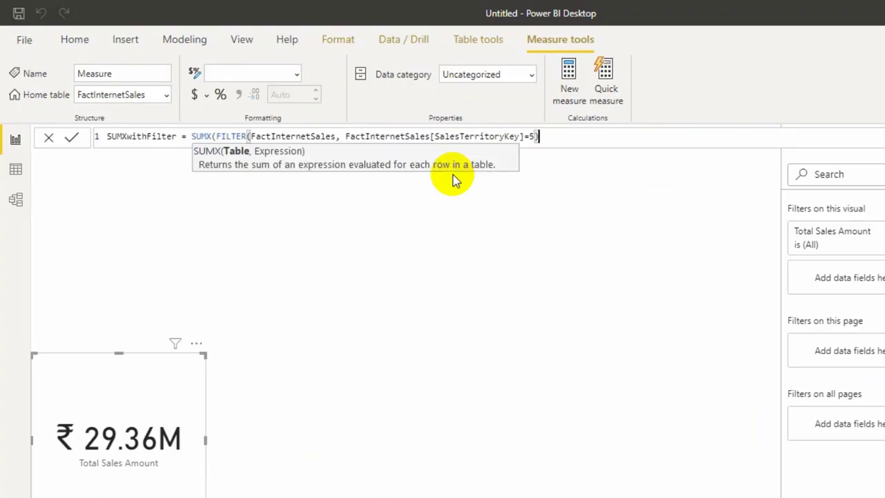
text( to)
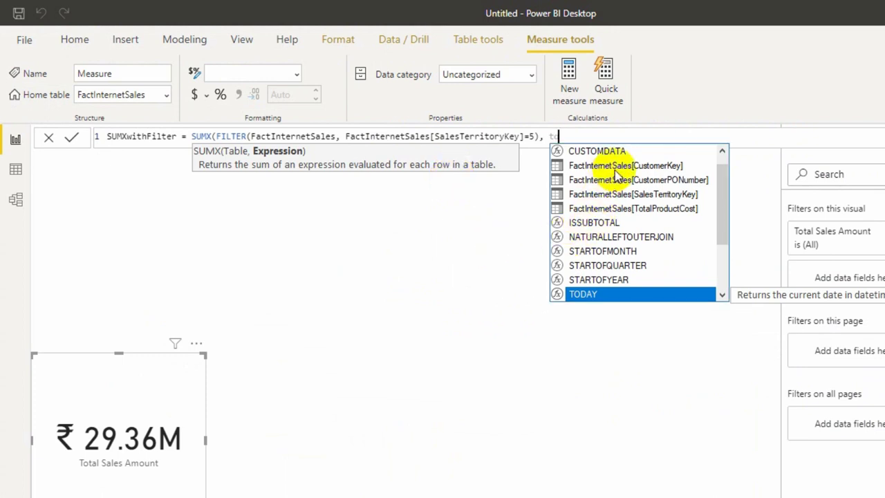
text(t)
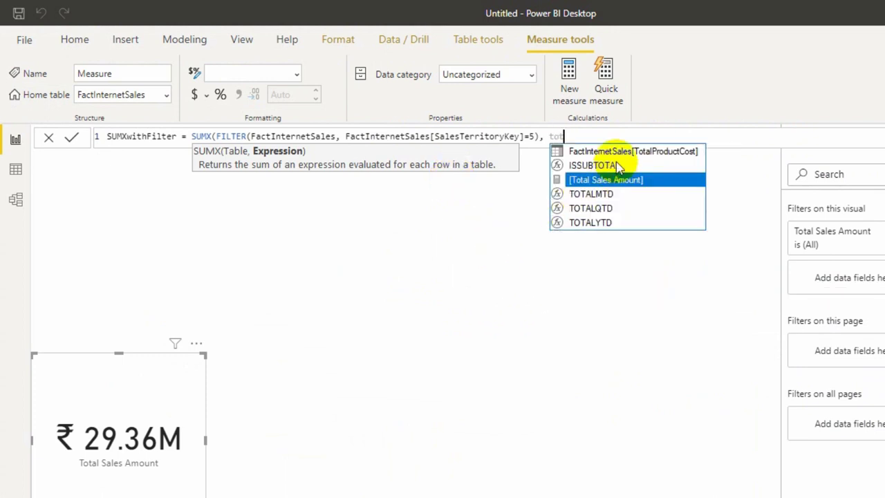
click(617, 182)
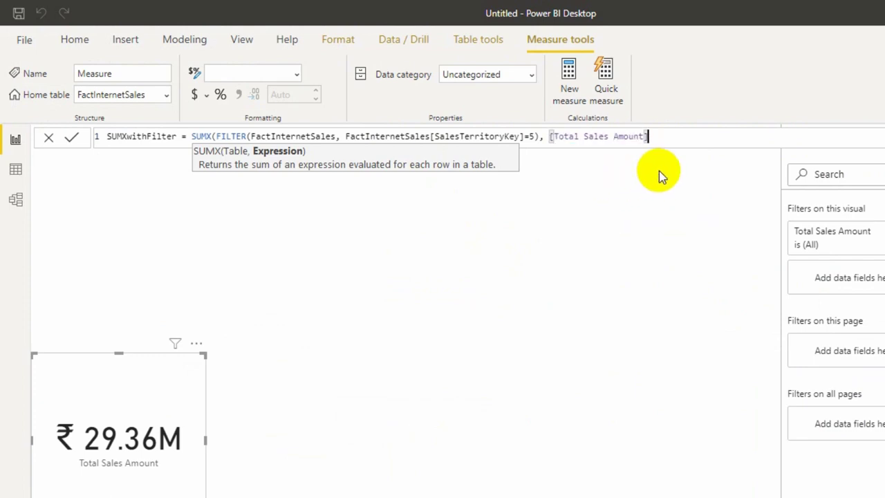
text())
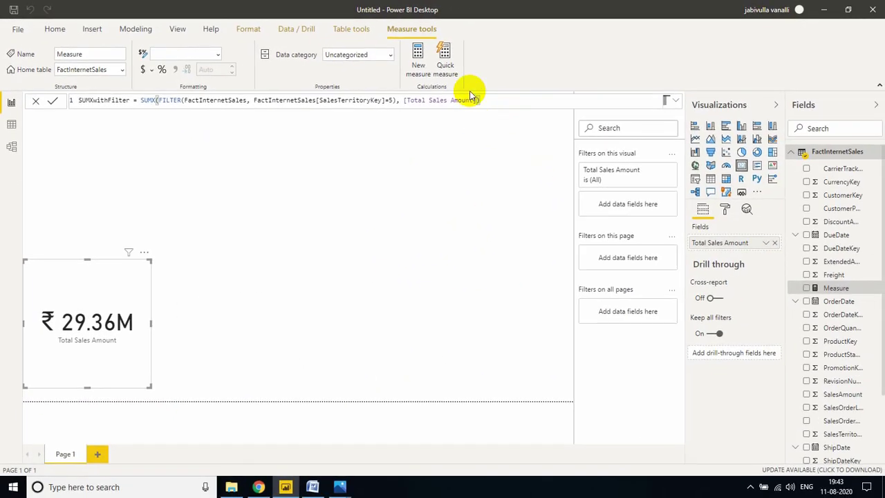
Step: Commit SUMXwithFilter and add it as a ₹12.24K card beside the Total Sales Amount card
key(Return)
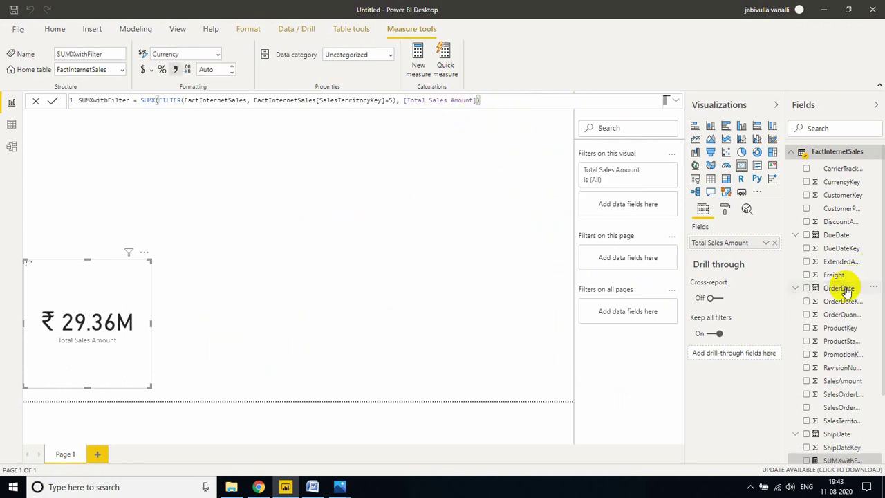
drag(684, 442, 291, 280)
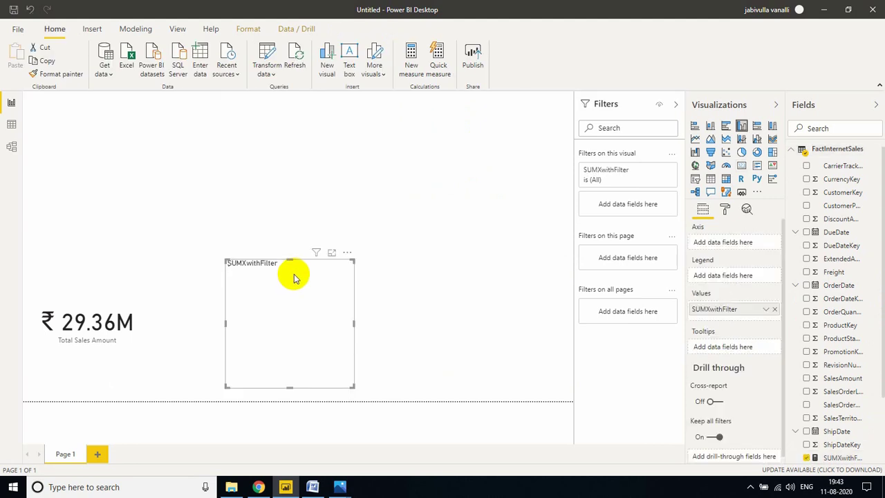
click(742, 167)
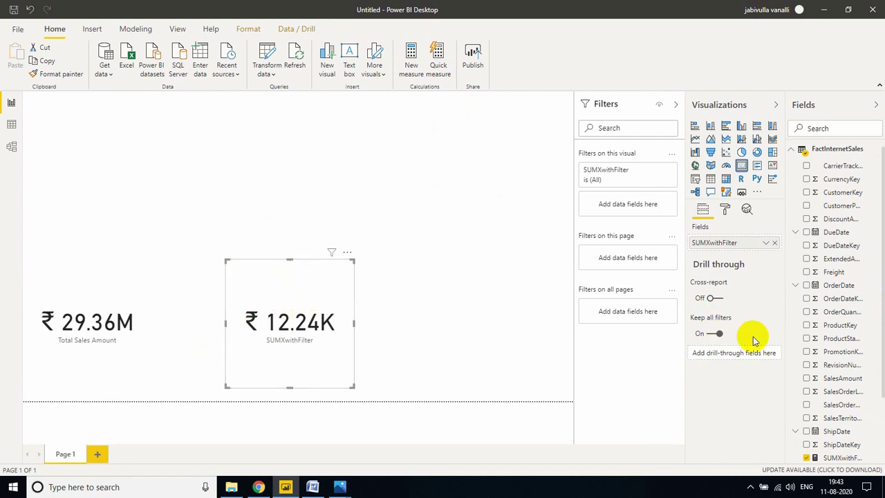
click(842, 458)
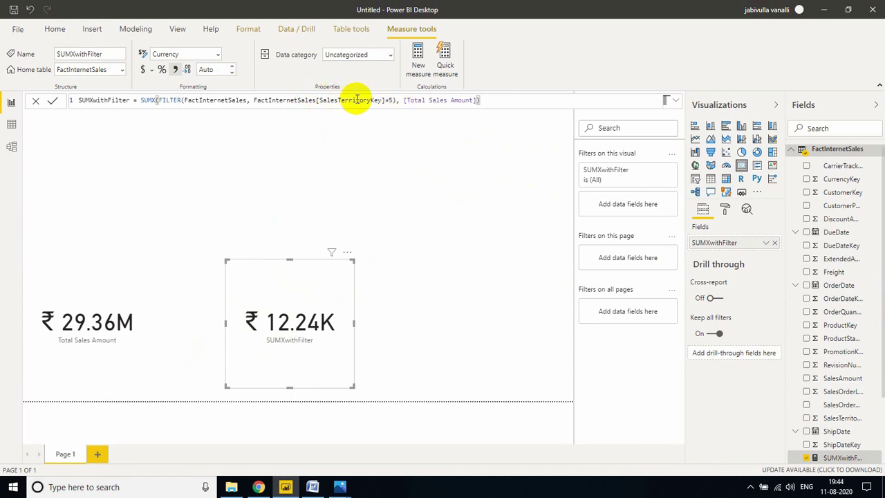
Step: Change the SalesTerritoryKey value in the SUMXwithFilter formula from 5 to 2, updating the card to ₹6.53K
click(393, 100)
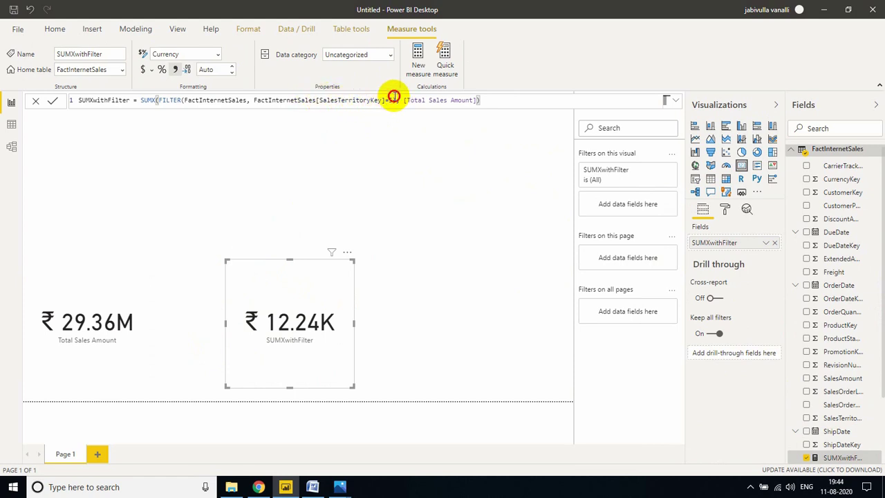
key(BackSpace)
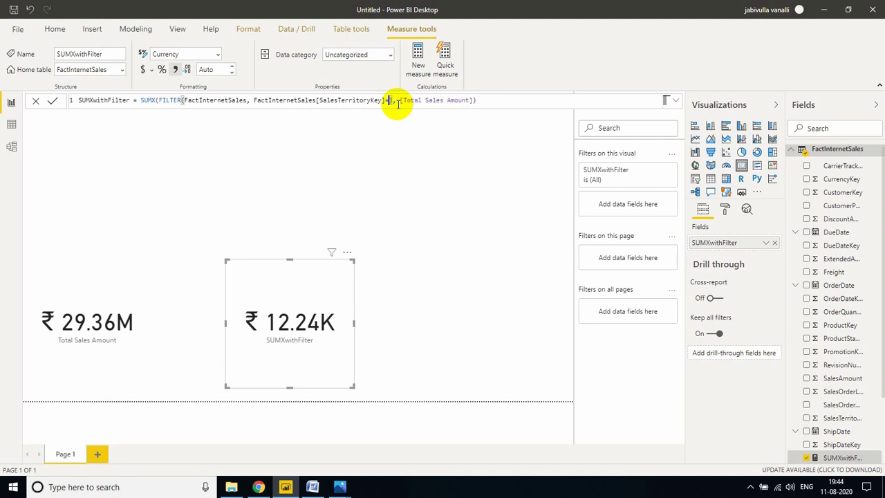
text(2)
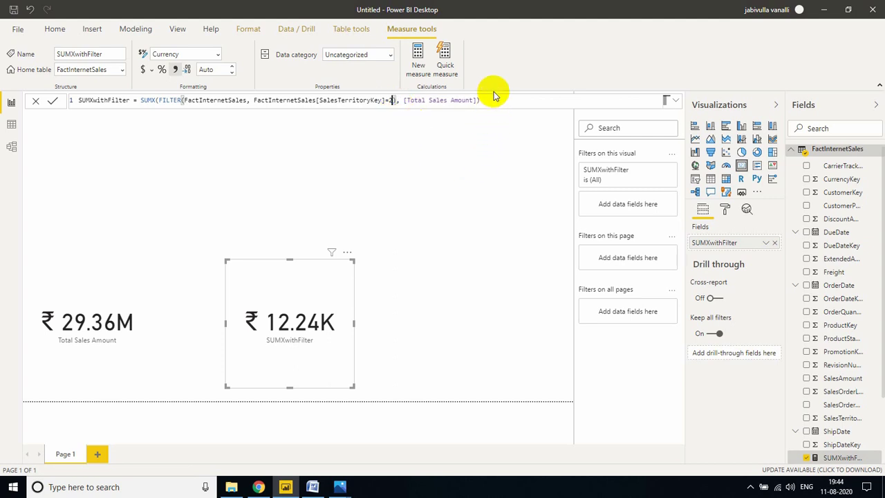
key(Return)
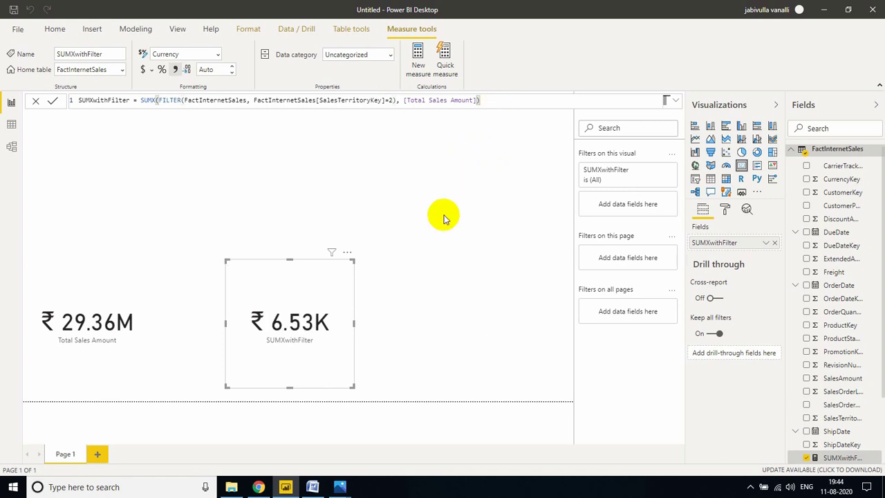
mouse_move(288, 333)
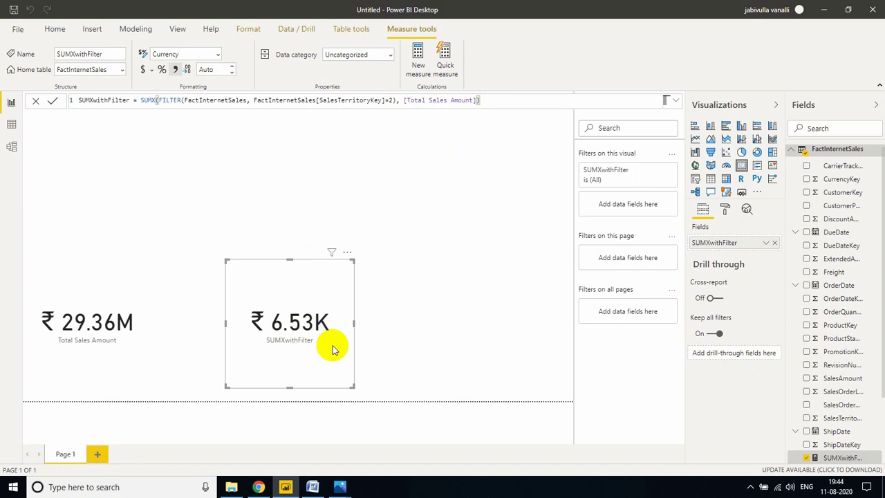
Step: Look over the SUM function reference page in Chrome, highlighting its title
click(258, 486)
scroll(295, 249, up, 10)
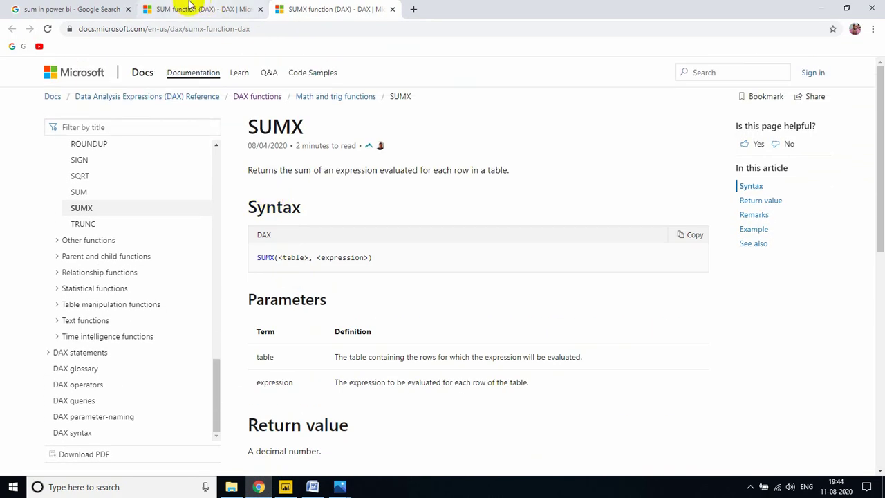
click(192, 7)
scroll(238, 200, up, 3)
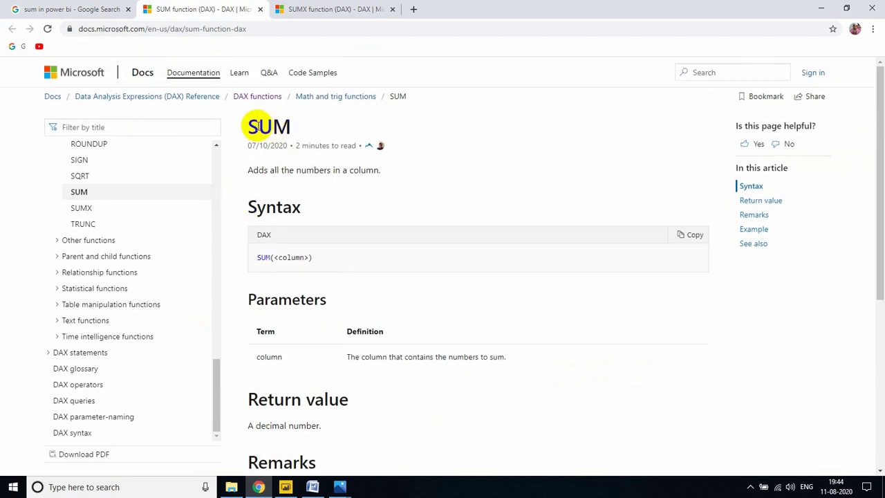
drag(245, 121, 292, 134)
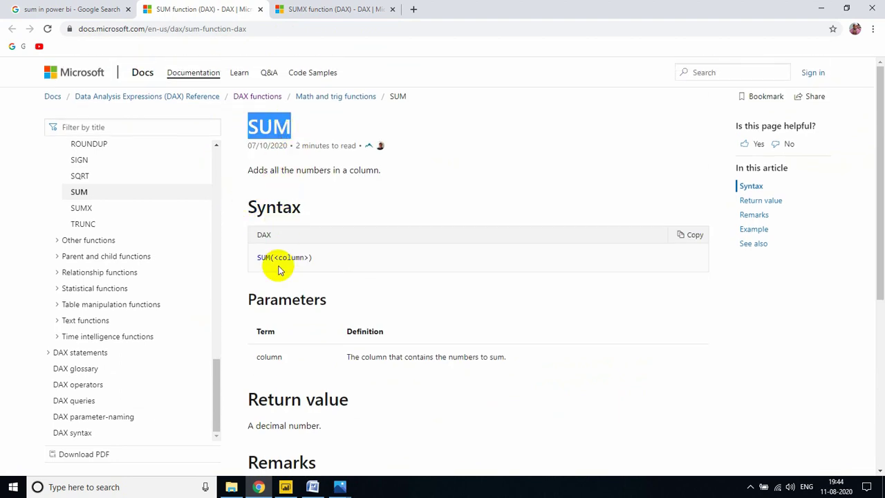
click(349, 5)
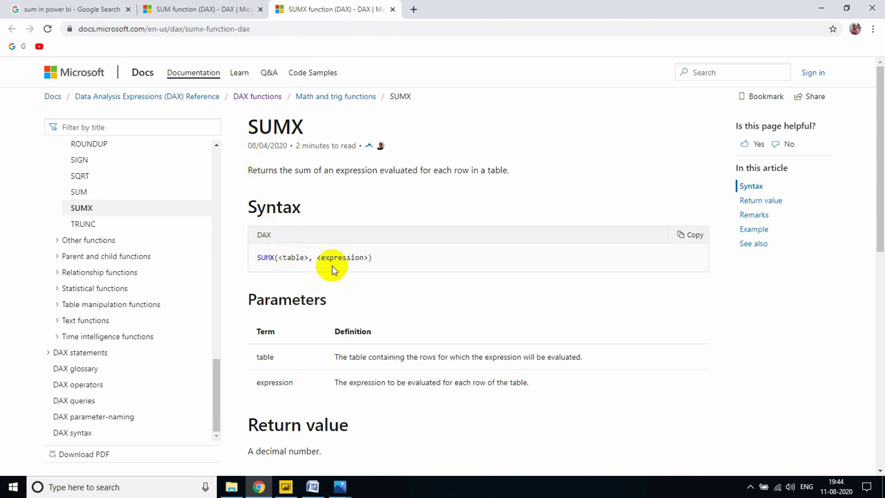
Step: Flip between the SUMX and SUM pages again, ending on the 'sum in power bi' search results
scroll(345, 253, down, 3)
scroll(346, 253, up, 3)
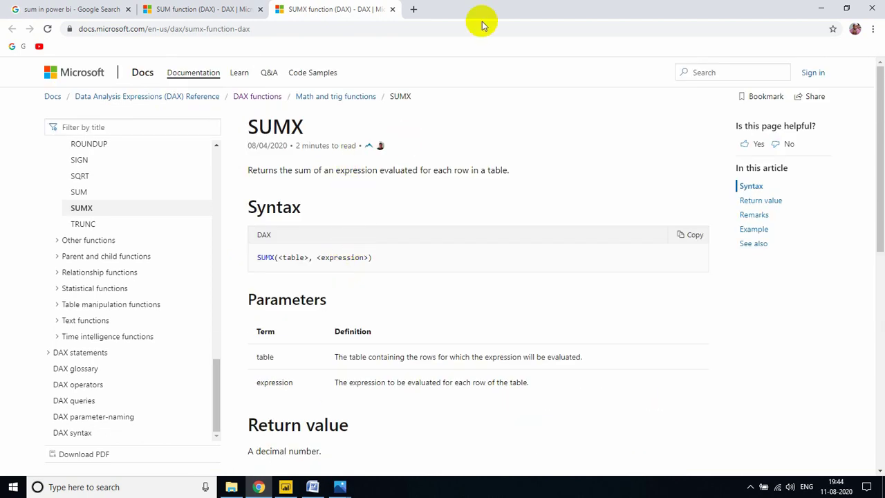
click(225, 7)
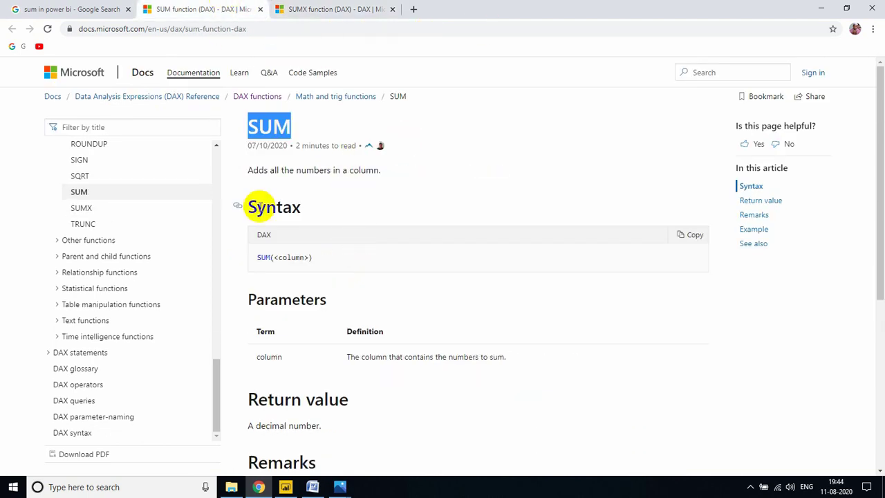
scroll(341, 263, down, 3)
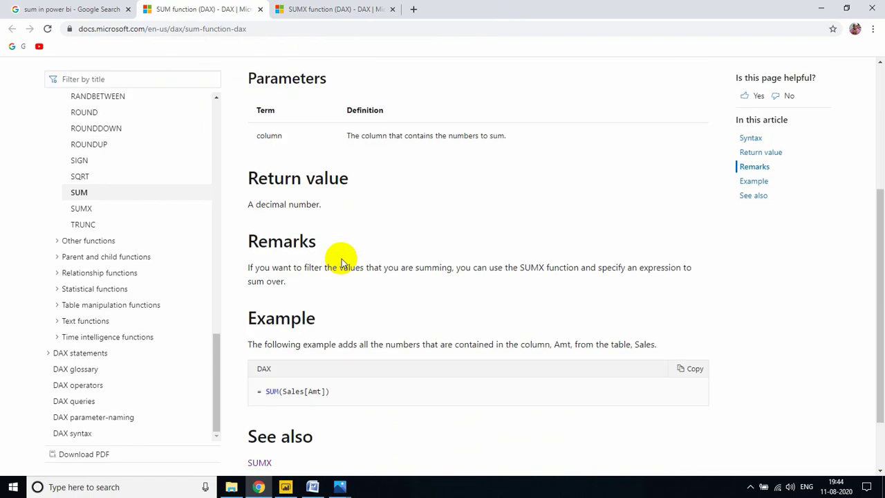
scroll(342, 263, up, 5)
click(310, 9)
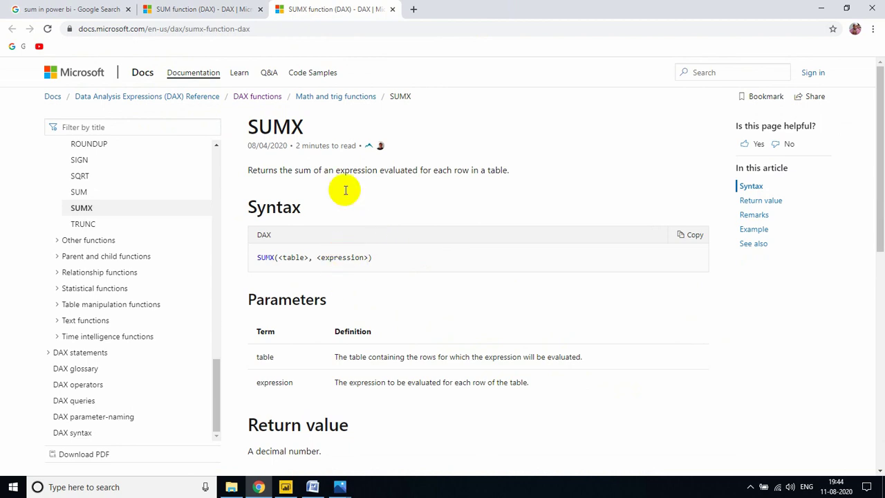
click(221, 8)
click(130, 4)
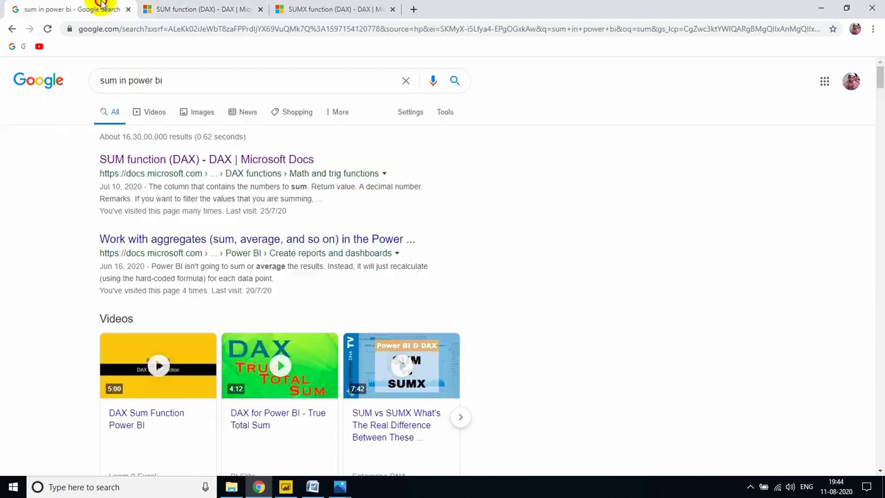
Step: Back in Power BI, make the ₹6.53K SUMXwithFilter card narrower and shorter
click(283, 487)
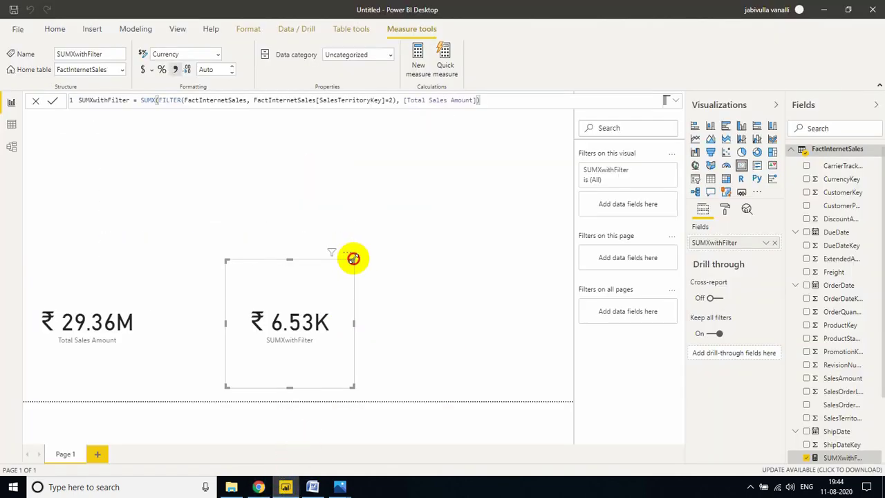
drag(353, 259, 342, 287)
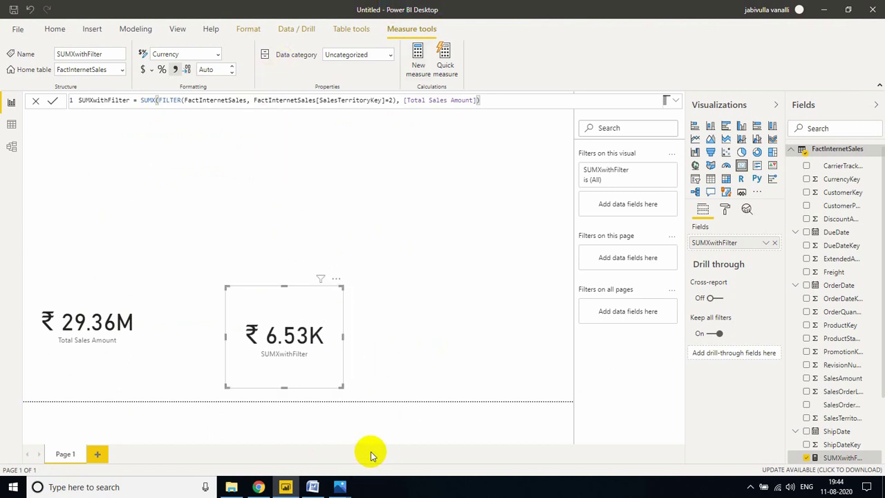
Step: Bring up End Screen.jpg in Windows Photos from the taskbar preview
mouse_move(340, 486)
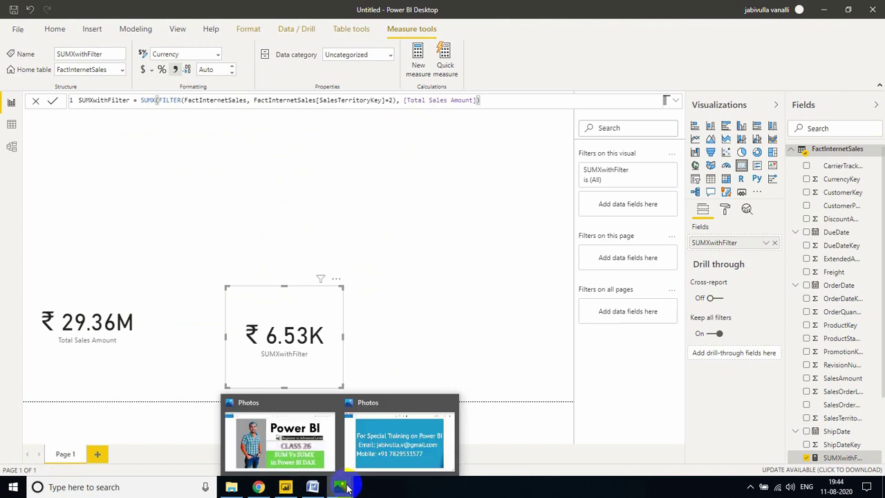
click(384, 453)
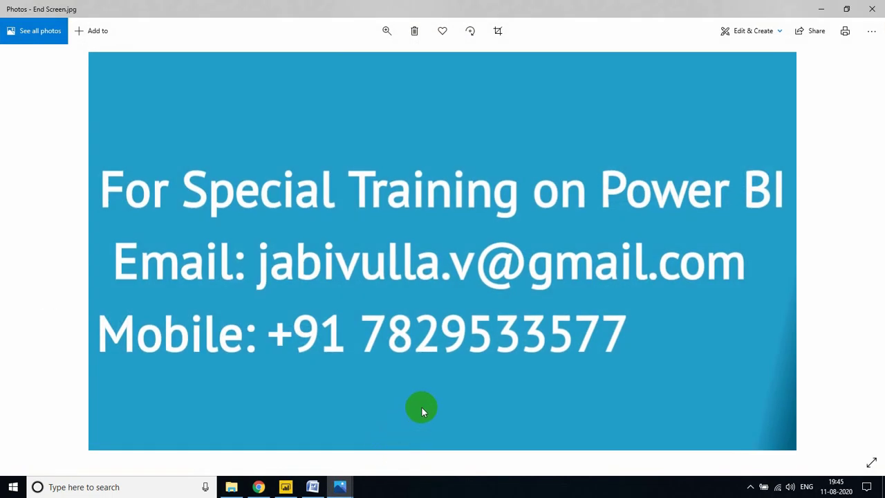